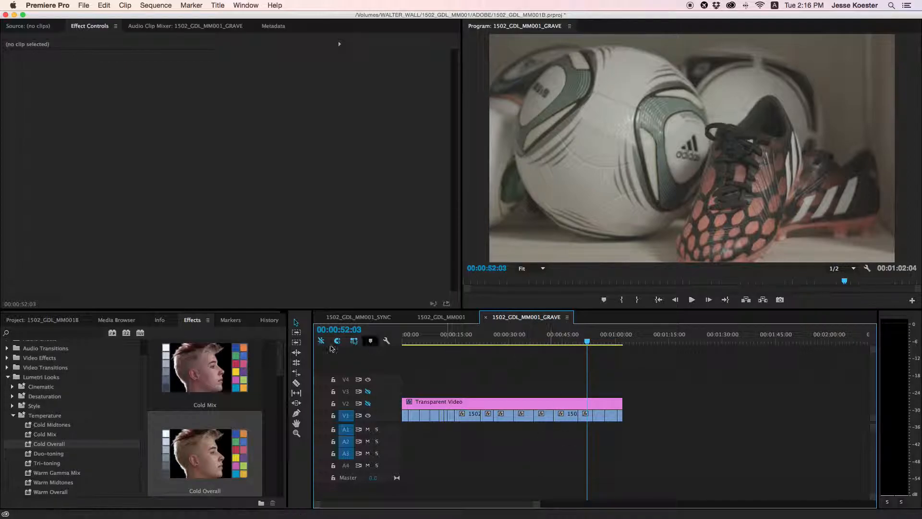
# - Delete the Transparent Video clip from V2, select all the remaining clips, and move the playhead to 00:00:32:00
pyautogui.click(505, 403)
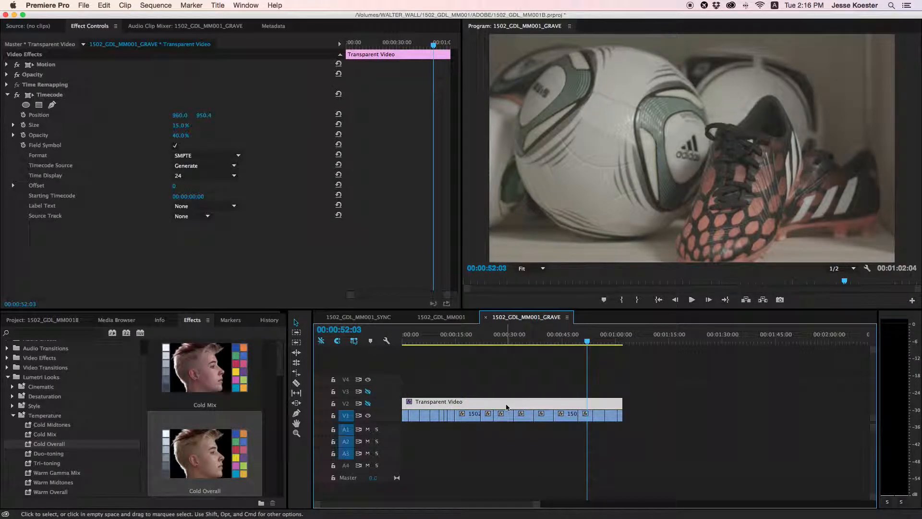
pyautogui.press('Delete')
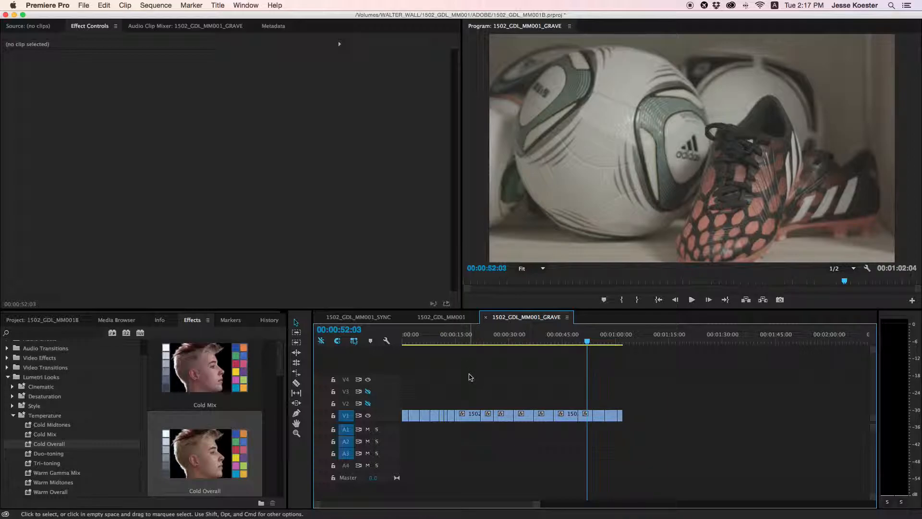
pyautogui.moveTo(623, 445); pyautogui.dragTo(394, 384)
pyautogui.moveTo(514, 338)
pyautogui.mouseDown()
pyautogui.moveTo(450, 339)
pyautogui.moveTo(552, 341)
pyautogui.moveTo(516, 340)
pyautogui.mouseUp()
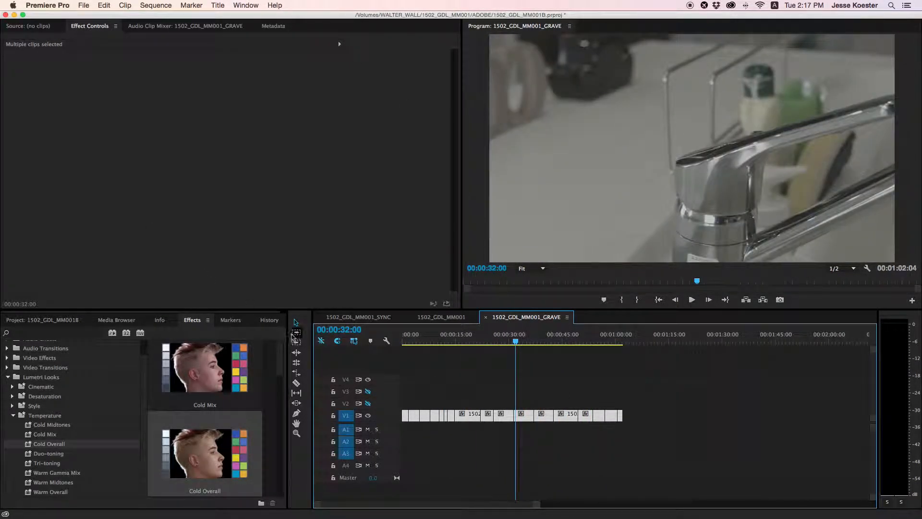
pyautogui.click(80, 5)
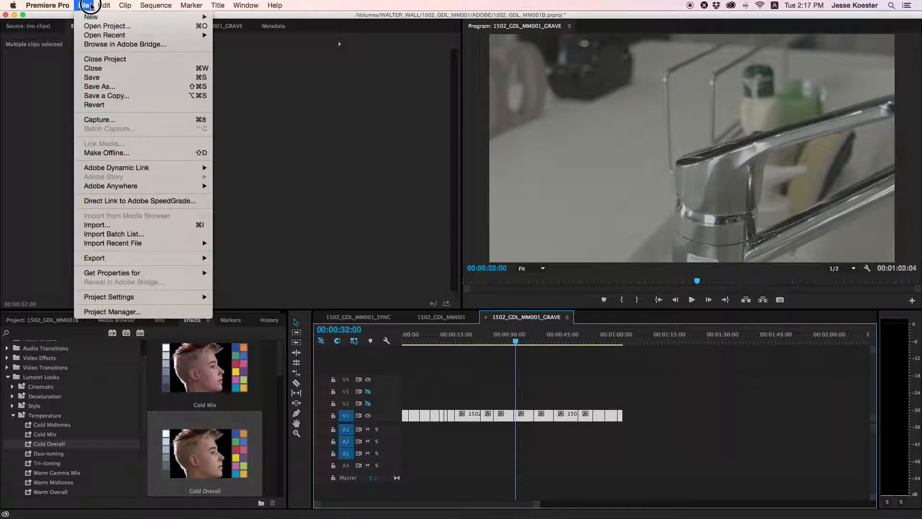
pyautogui.click(91, 6)
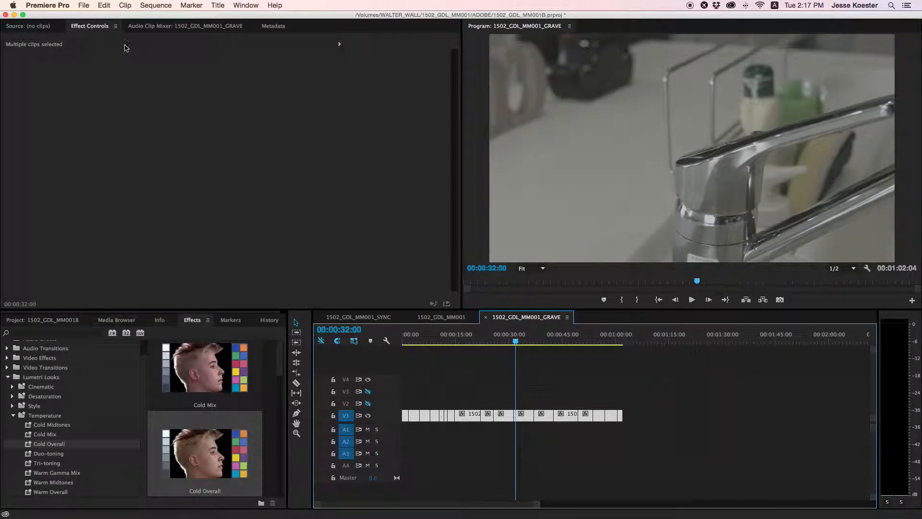
pyautogui.click(93, 5)
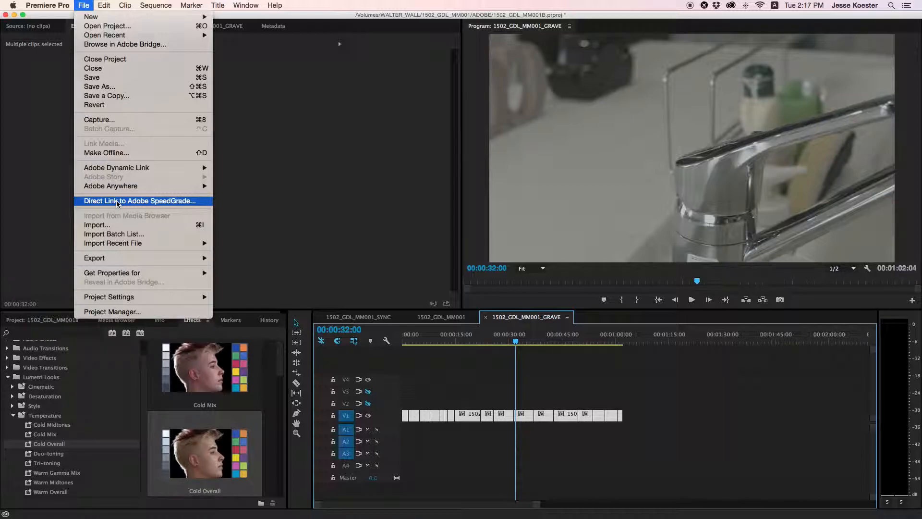
pyautogui.click(165, 202)
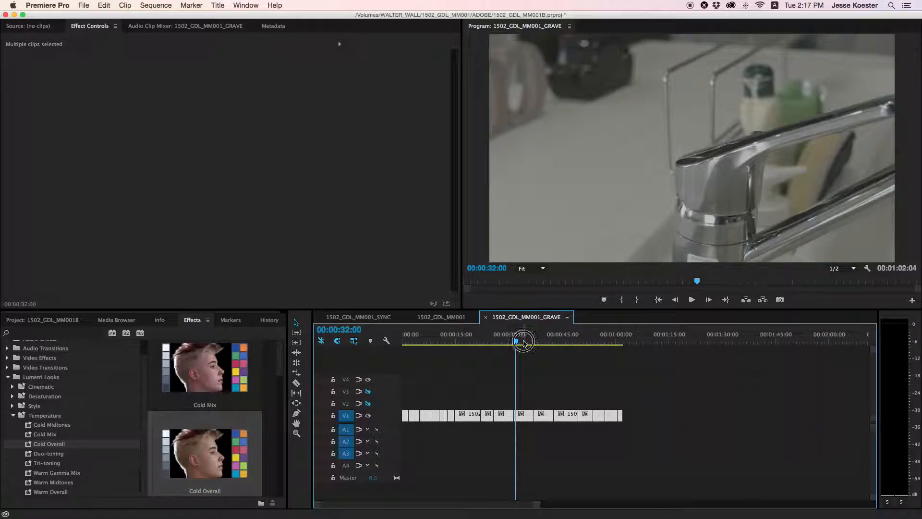
# - Try lifting the faucet clip at 00:00:33:22 onto V2 with an extended end, and restore it to its place on V1
pyautogui.click(523, 343)
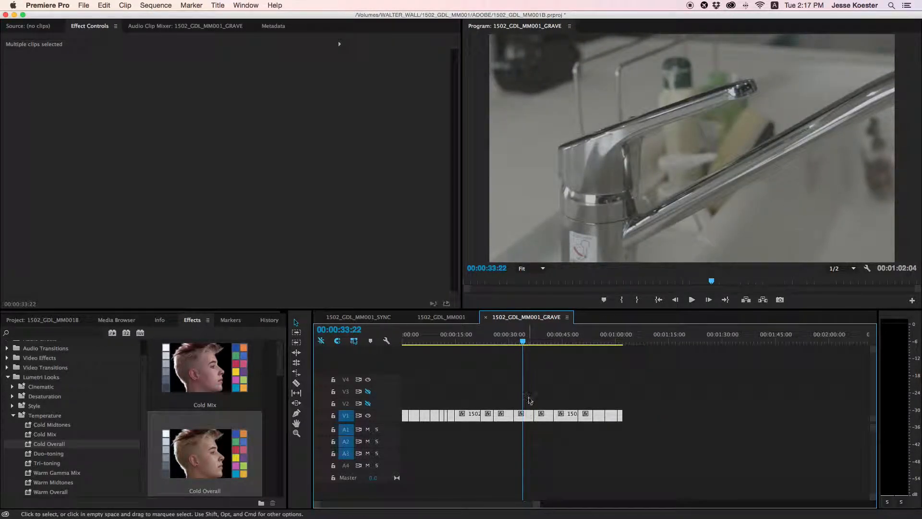
pyautogui.click(529, 403)
pyautogui.moveTo(527, 416); pyautogui.dragTo(561, 412)
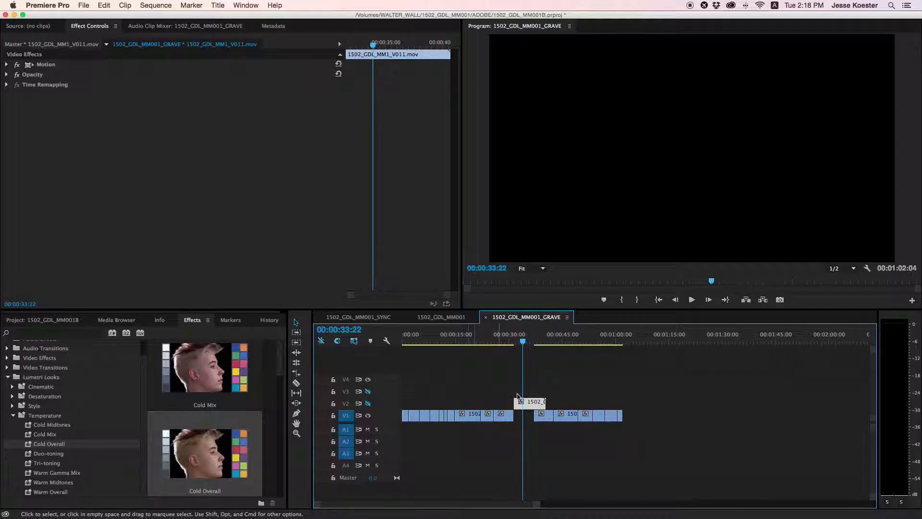
pyautogui.moveTo(546, 401); pyautogui.dragTo(526, 416)
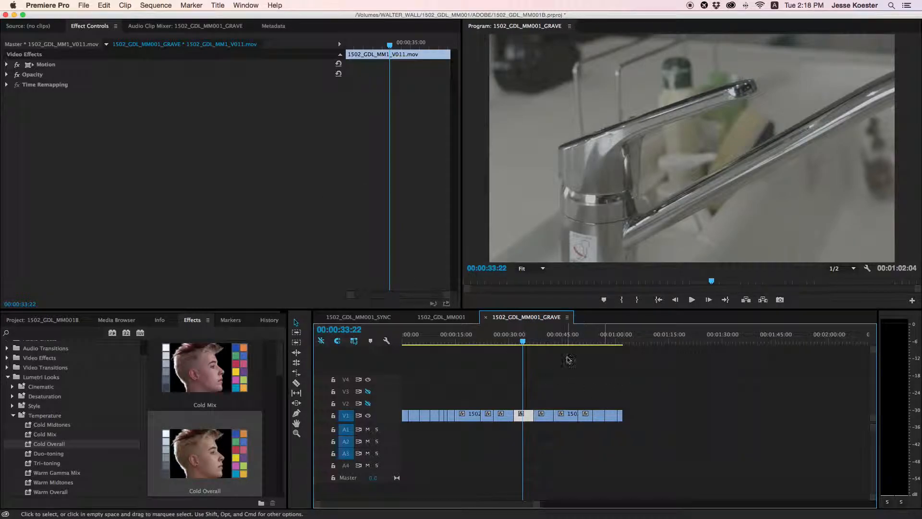
pyautogui.click(648, 454)
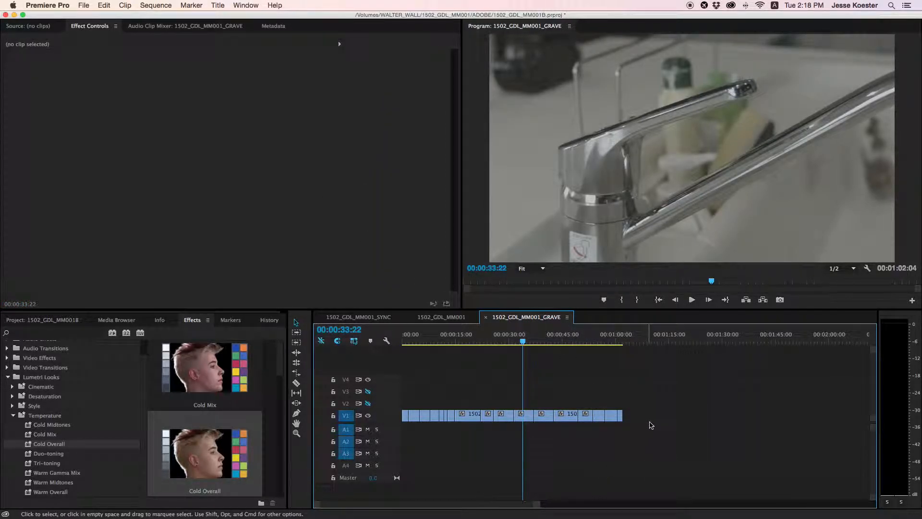
# - Send the 1502_GDL_MM001_GRAVE sequence to Adobe SpeedGrade via Direct Link, saving the project changes
pyautogui.moveTo(670, 380); pyautogui.dragTo(401, 441)
pyautogui.click(490, 465)
pyautogui.click(80, 4)
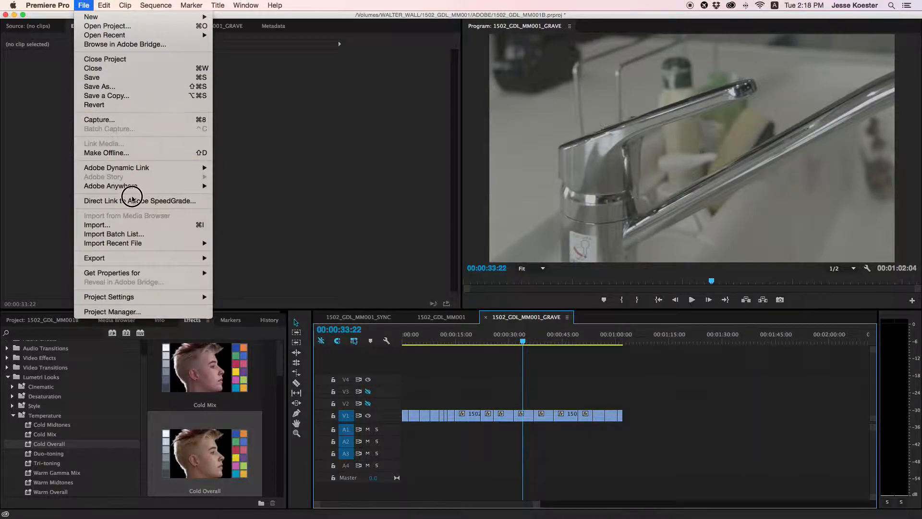
pyautogui.click(134, 201)
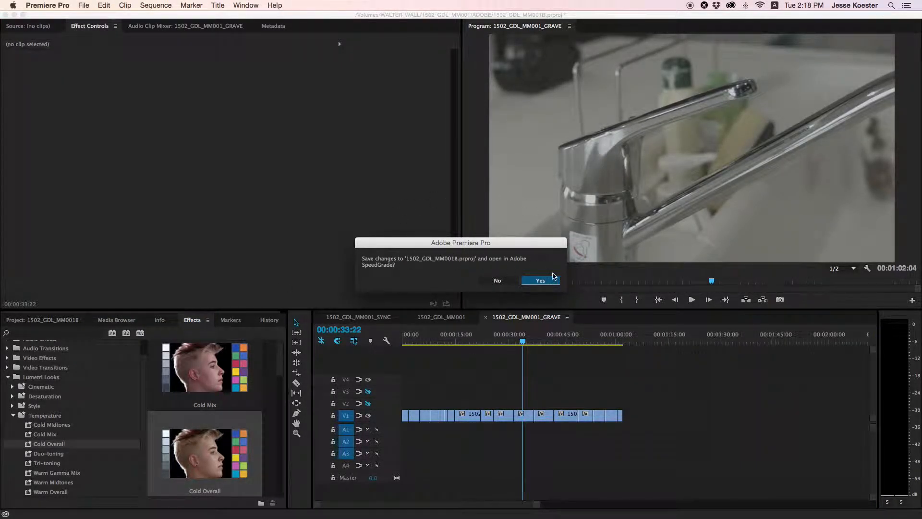
pyautogui.click(546, 282)
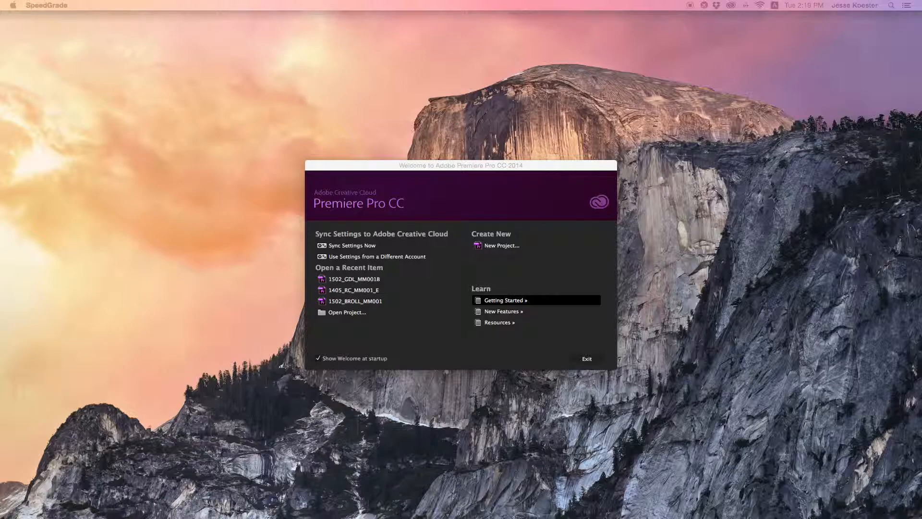
# - Enlarge the SpeedGrade window to fill the screen and move the playhead to the faucet clip at 00:00:23:14
pyautogui.moveTo(0, 129); pyautogui.dragTo(340, 40)
pyautogui.click(306, 15)
pyautogui.click(306, 15)
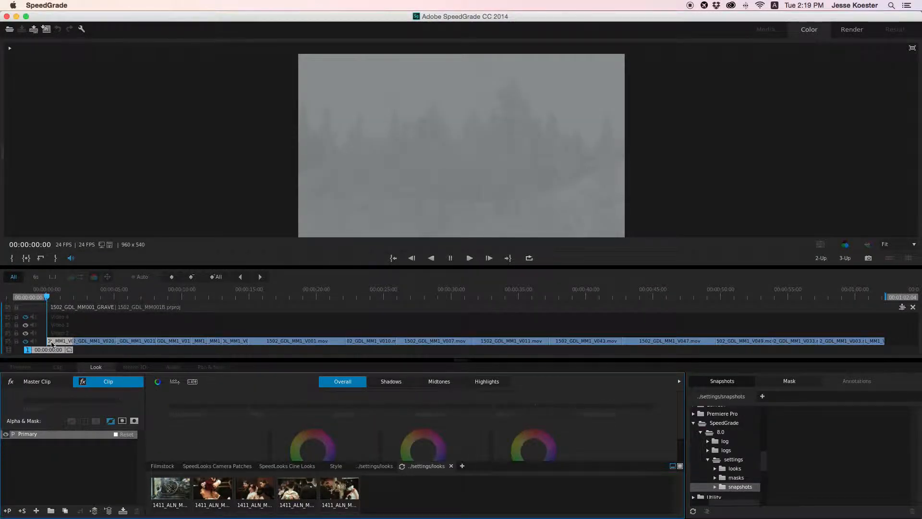
pyautogui.moveTo(38, 352); pyautogui.dragTo(372, 354)
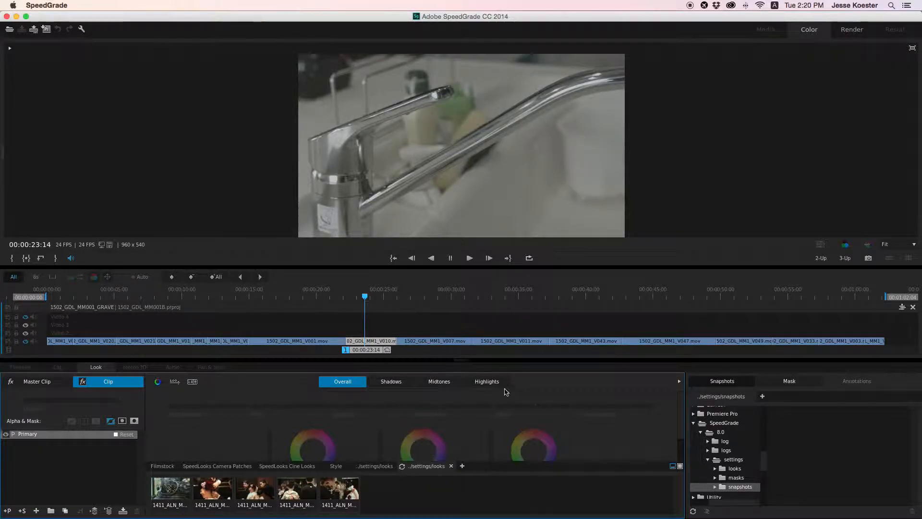
# - Add a Sharpen layer from the Blur and Sharpen group above the faucet clip's Primary layer
pyautogui.moveTo(462, 359); pyautogui.dragTo(463, 311)
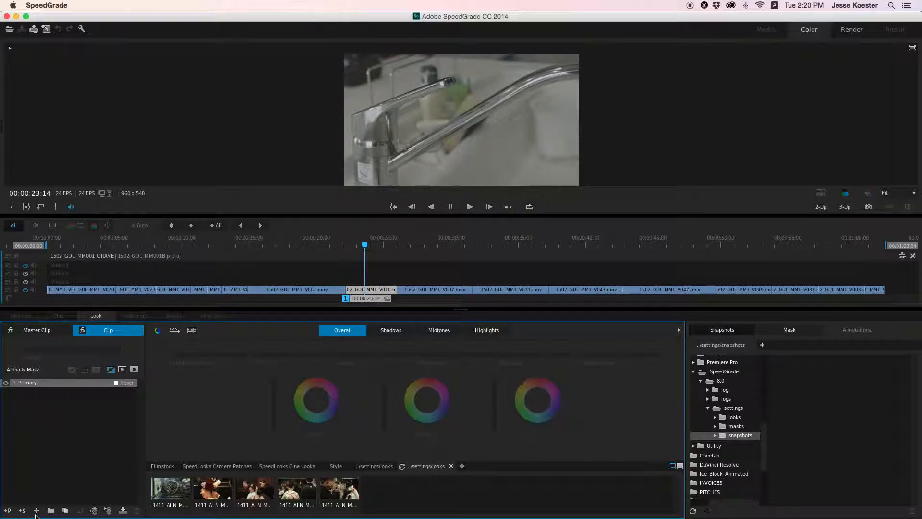
pyautogui.click(36, 511)
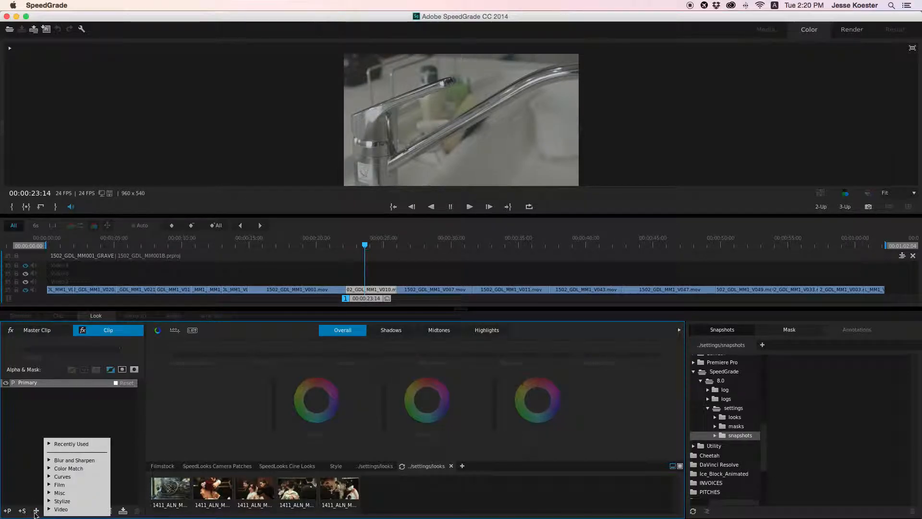
pyautogui.click(34, 515)
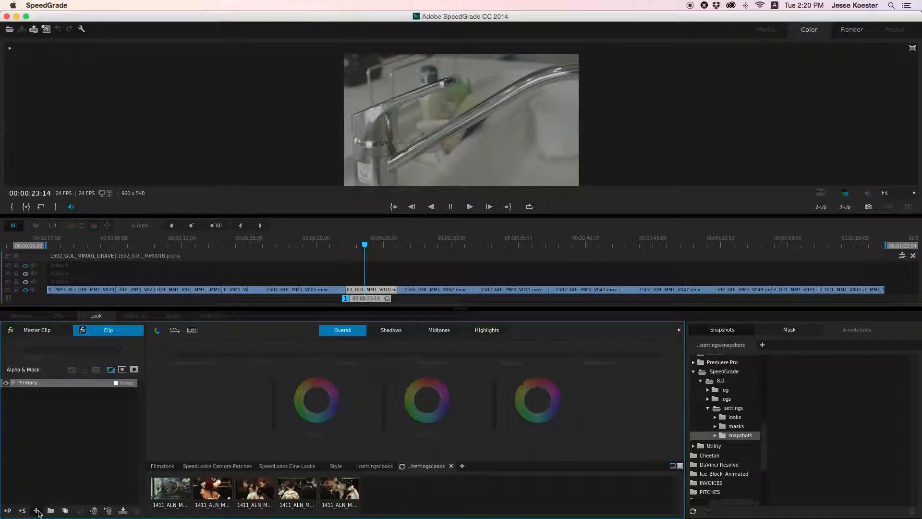
pyautogui.click(37, 511)
pyautogui.click(61, 461)
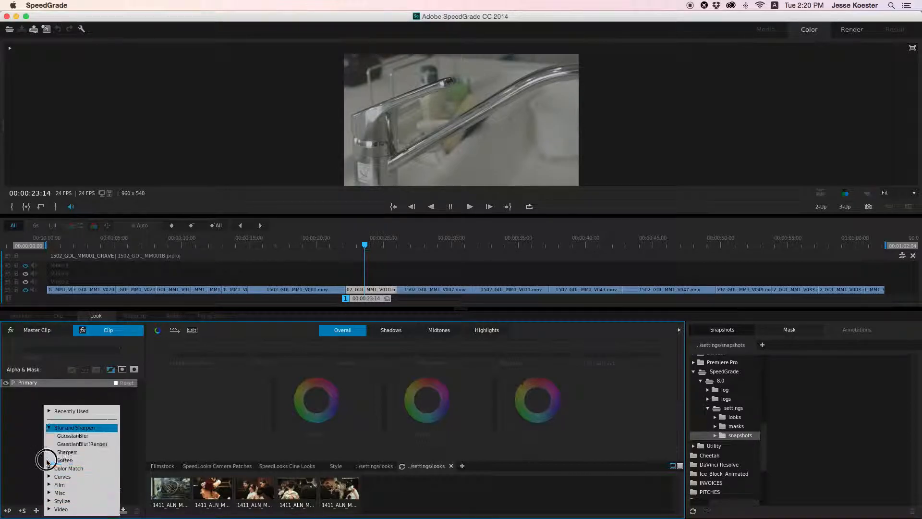
pyautogui.click(66, 452)
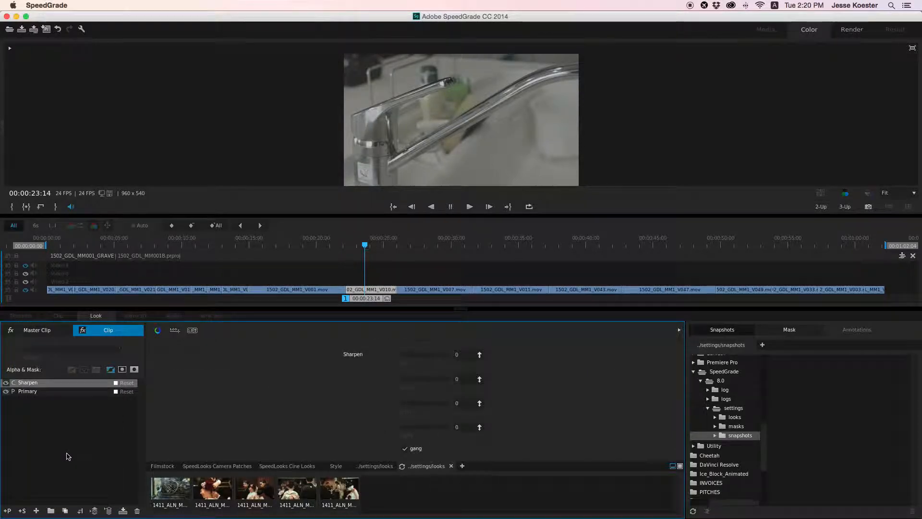
# - Try ganged Sharpen values of 20 and 0.2 on the faucet clip
pyautogui.click(464, 355)
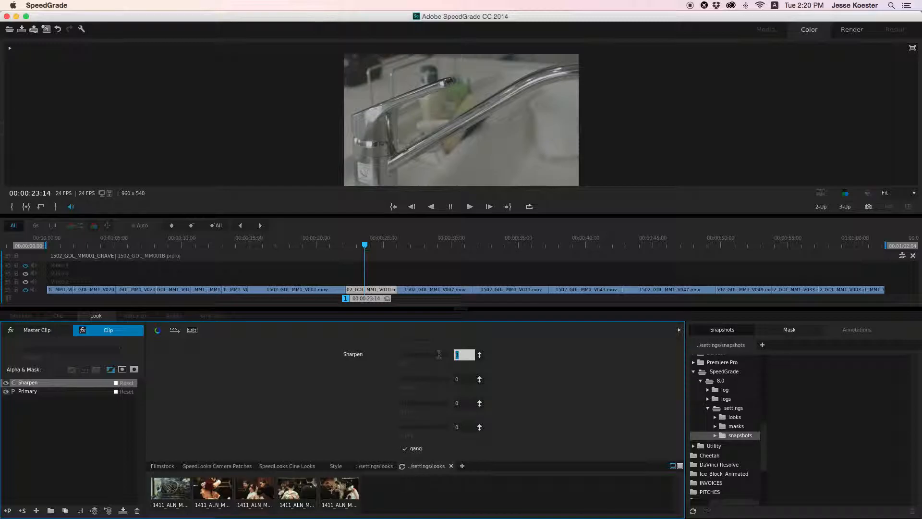
pyautogui.press('Return')
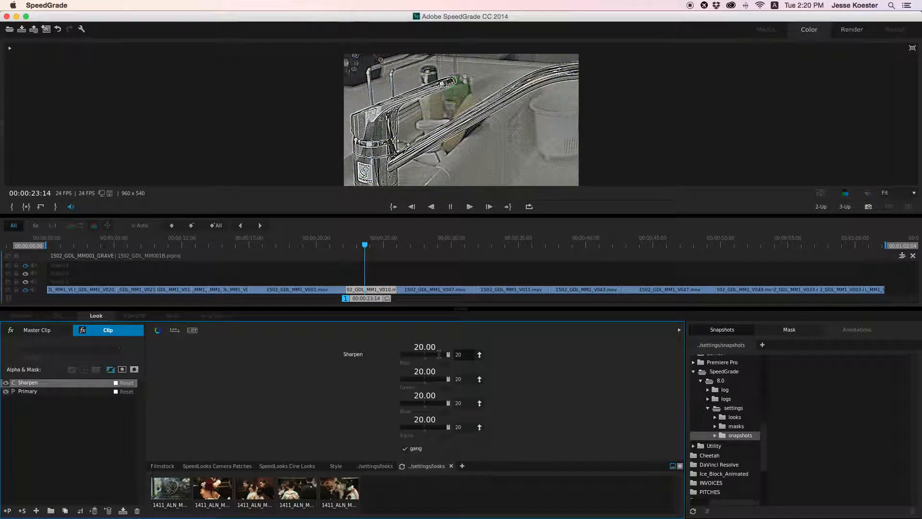
pyautogui.click(471, 355)
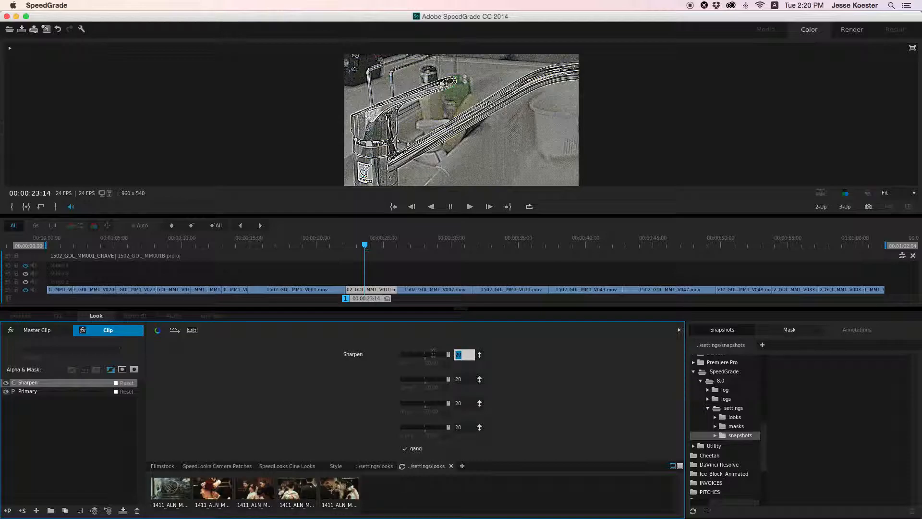
pyautogui.write('.2')
pyautogui.press('Return')
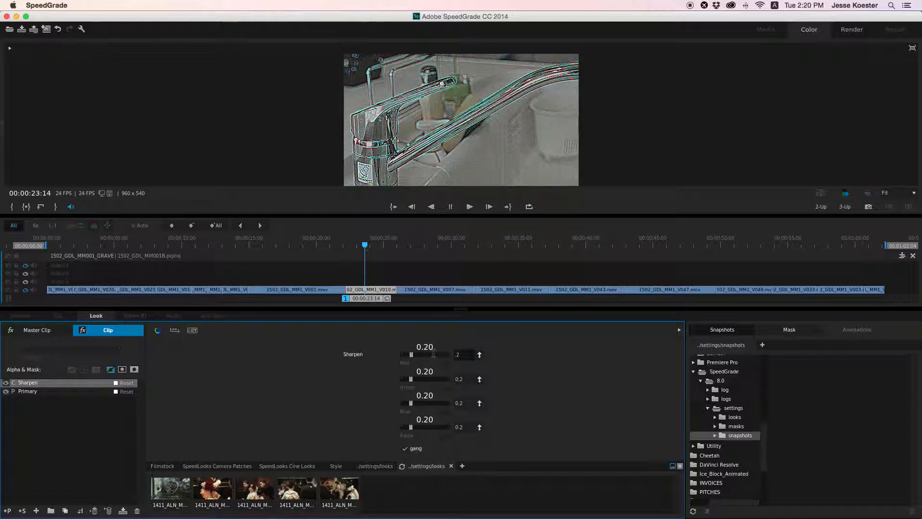
# - Set the ganged Sharpen values of the faucet clip to 0.02
pyautogui.click(467, 356)
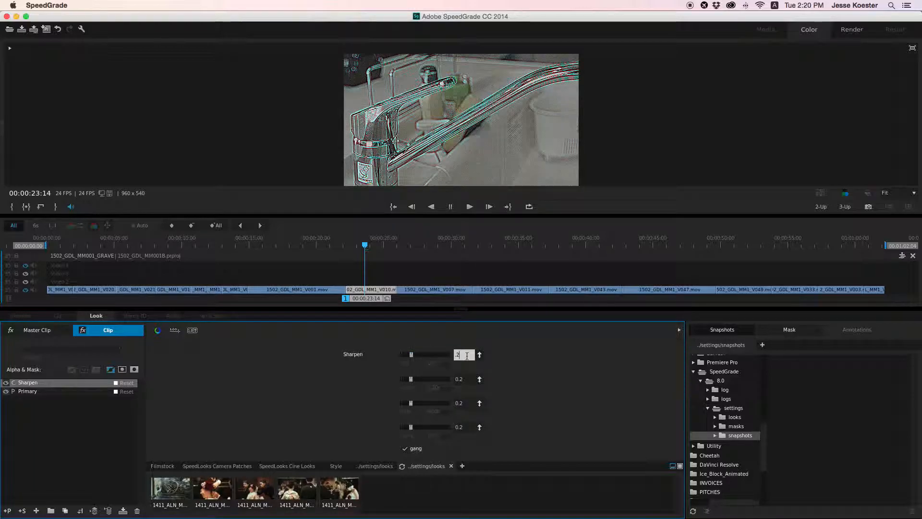
pyautogui.write('.02')
pyautogui.press('Return')
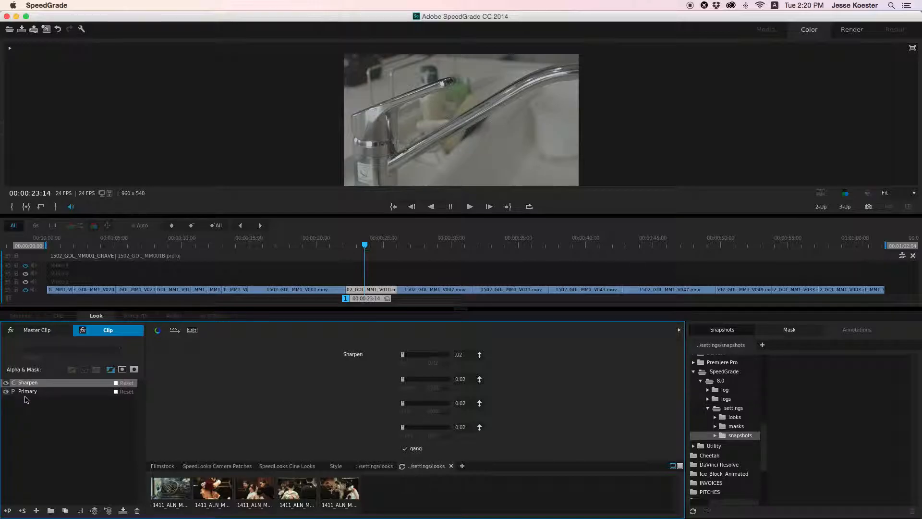
# - Raise the input saturation of the faucet clip's Primary layer to the end of its range
pyautogui.click(27, 393)
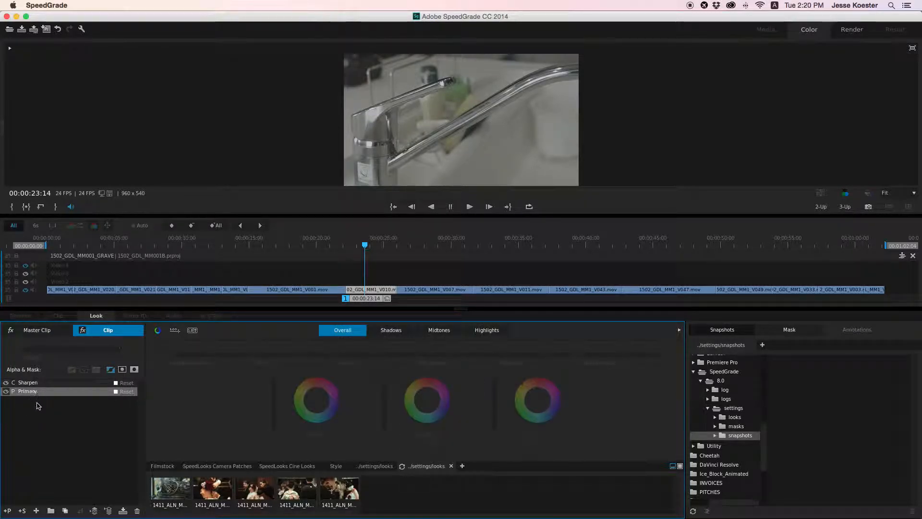
pyautogui.moveTo(460, 307); pyautogui.dragTo(461, 374)
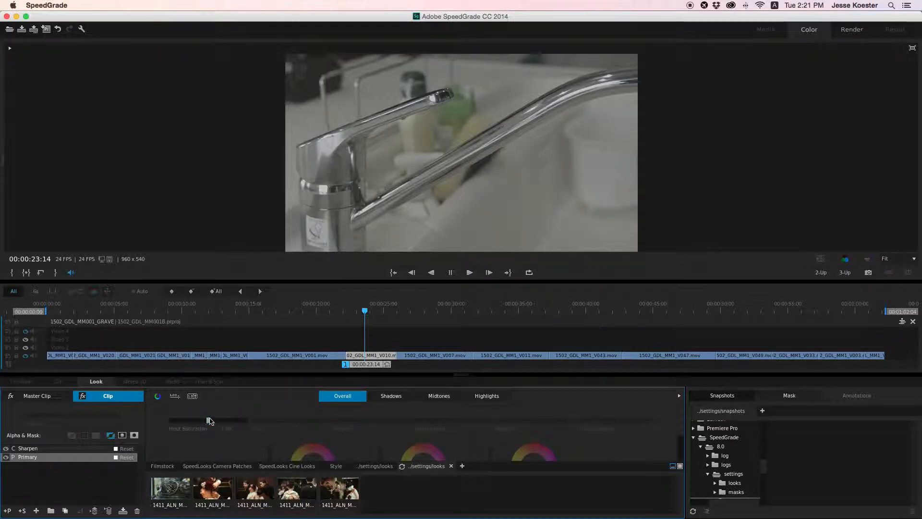
pyautogui.moveTo(210, 417)
pyautogui.mouseDown()
pyautogui.moveTo(232, 418)
pyautogui.moveTo(210, 418)
pyautogui.mouseUp()
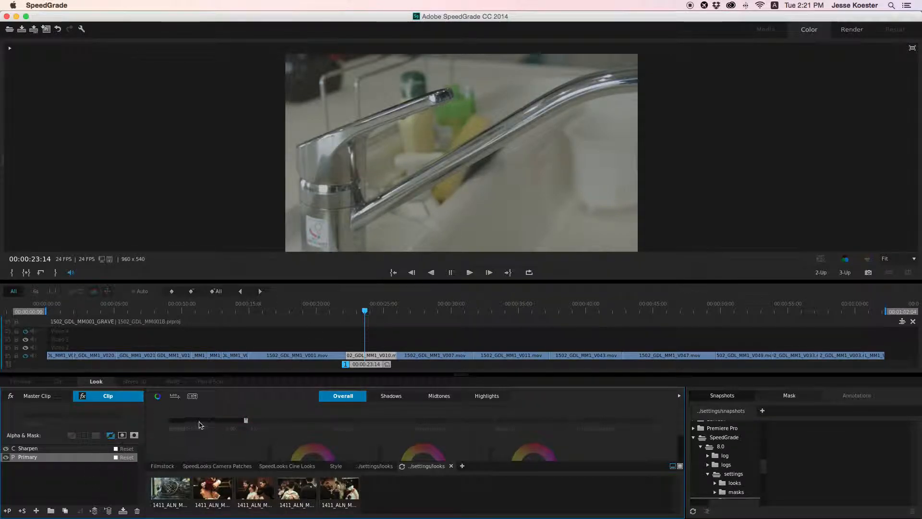
# - Try raising the Primary layer's final saturation to about 1.67 and reset it
pyautogui.moveTo(618, 422); pyautogui.dragTo(617, 421)
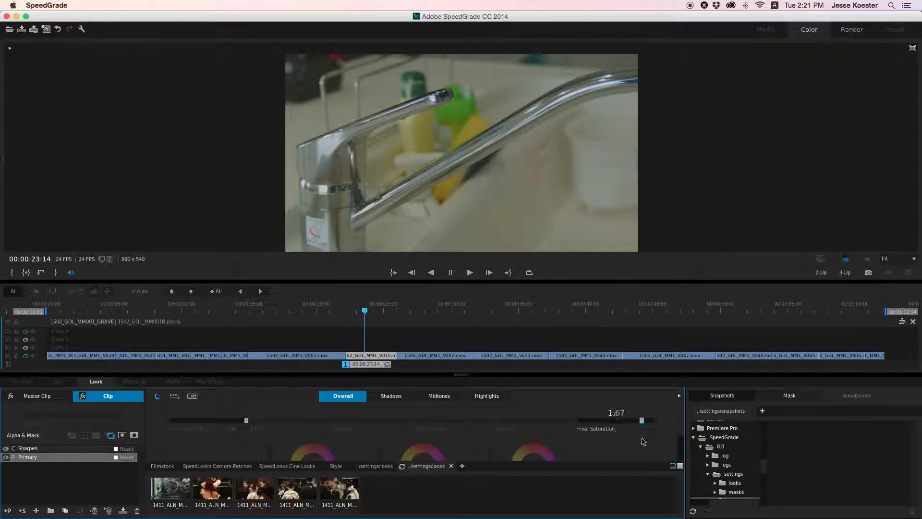
pyautogui.click(657, 428)
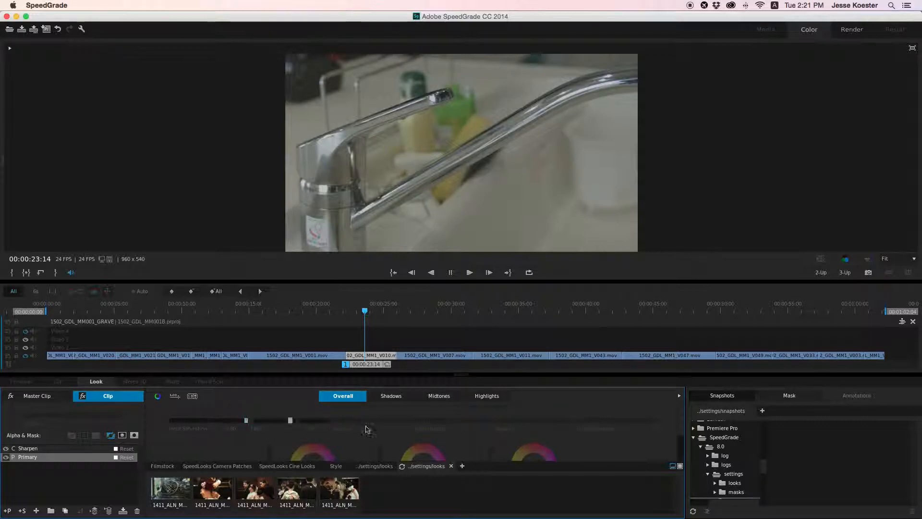
# - Increase the overall contrast of the faucet clip's Primary layer slightly
pyautogui.moveTo(458, 374); pyautogui.dragTo(459, 288)
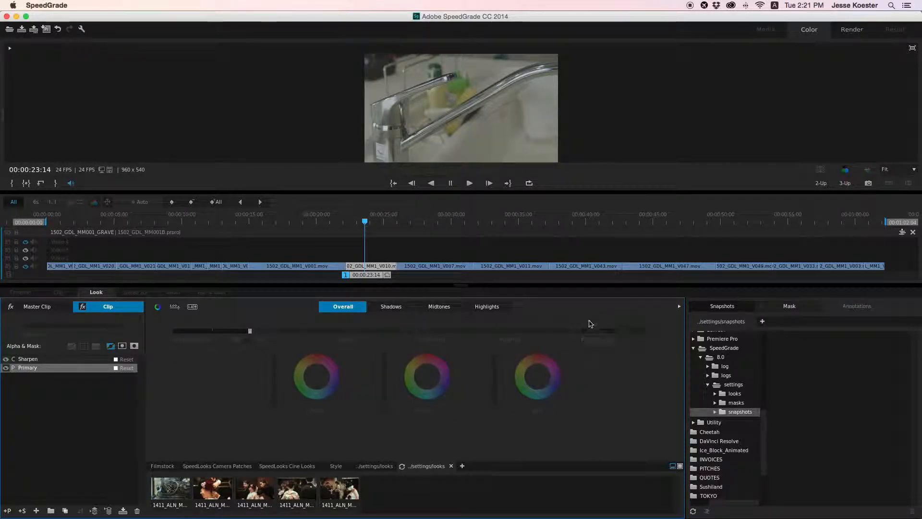
pyautogui.moveTo(465, 286); pyautogui.dragTo(465, 351)
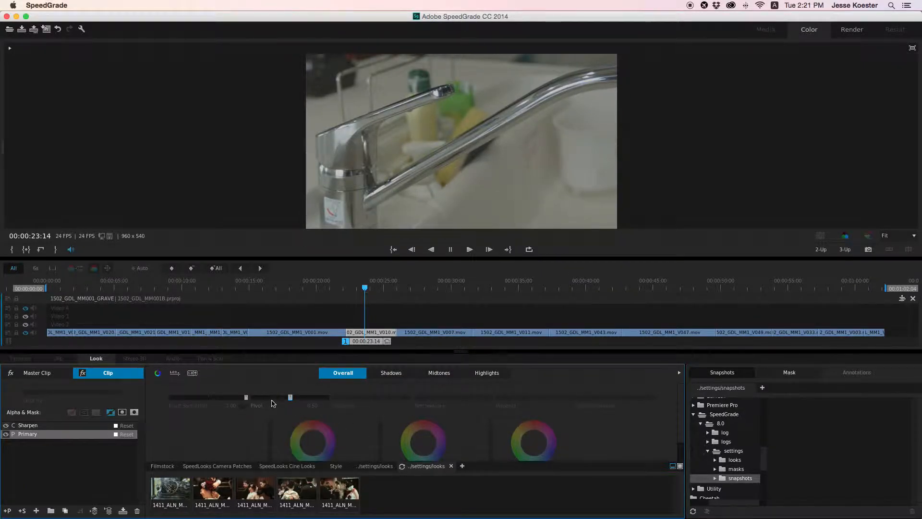
pyautogui.moveTo(372, 399); pyautogui.dragTo(372, 397)
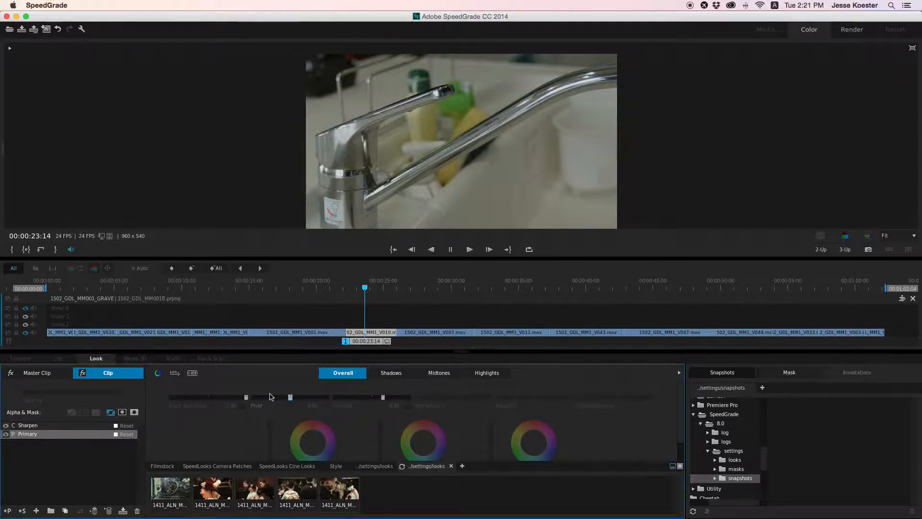
# - Lower the contrast pivot of the faucet clip's Primary layer slightly and add an RGBCurves layer to the clip
pyautogui.moveTo(290, 397)
pyautogui.mouseDown()
pyautogui.moveTo(310, 397)
pyautogui.moveTo(268, 398)
pyautogui.moveTo(289, 398)
pyautogui.mouseUp()
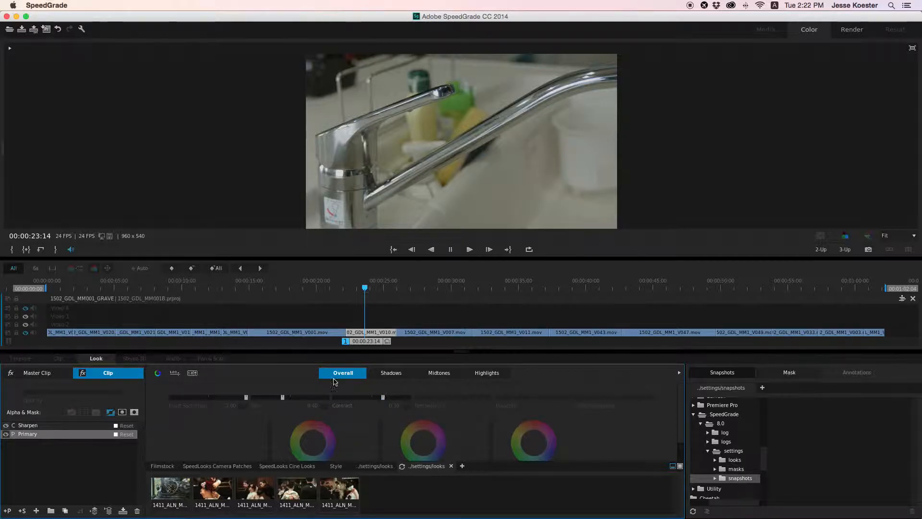
pyautogui.click(35, 511)
pyautogui.click(49, 478)
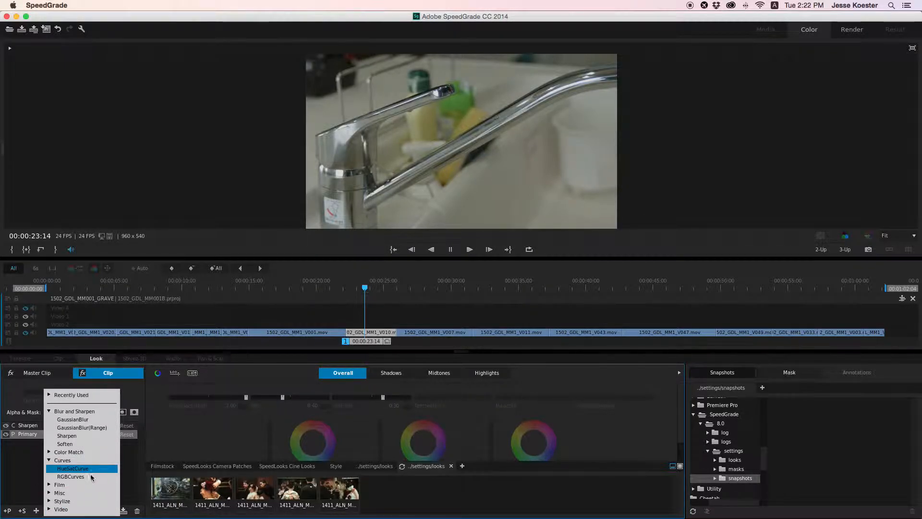
pyautogui.click(83, 476)
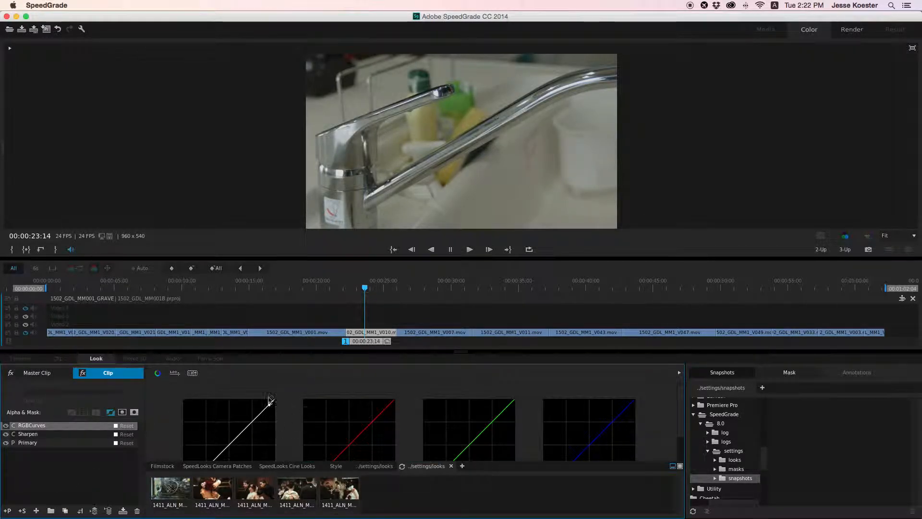
# - Bend the faucet clip's master RGB curve into an S shape with deeper shadows and brighter upper tones
pyautogui.moveTo(470, 357); pyautogui.dragTo(471, 290)
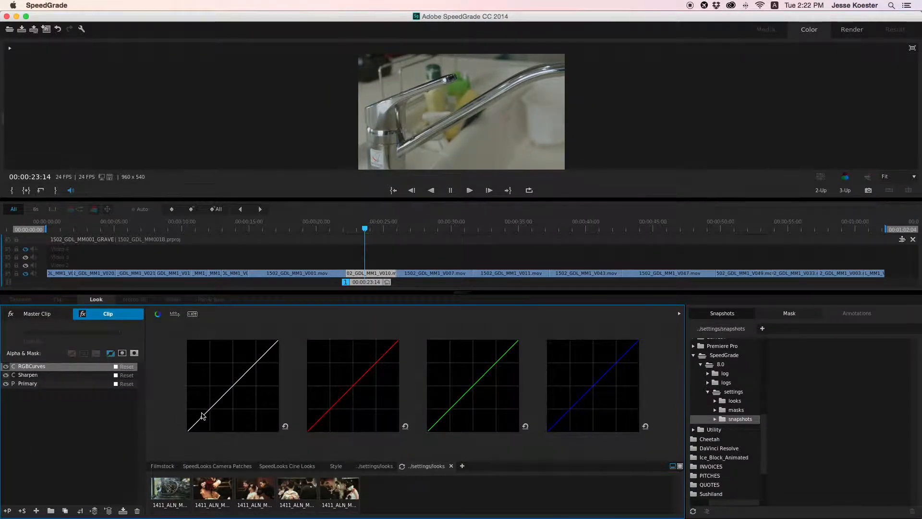
pyautogui.moveTo(205, 418); pyautogui.dragTo(193, 429)
pyautogui.moveTo(252, 371); pyautogui.dragTo(237, 369)
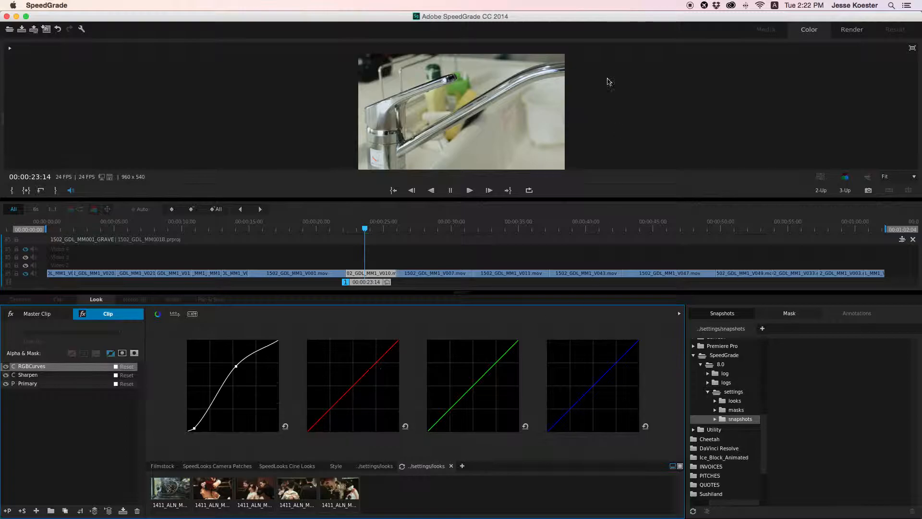
# - Enlarge the preview and compare the faucet clip with its grading switched off and on
pyautogui.moveTo(456, 291); pyautogui.dragTo(455, 325)
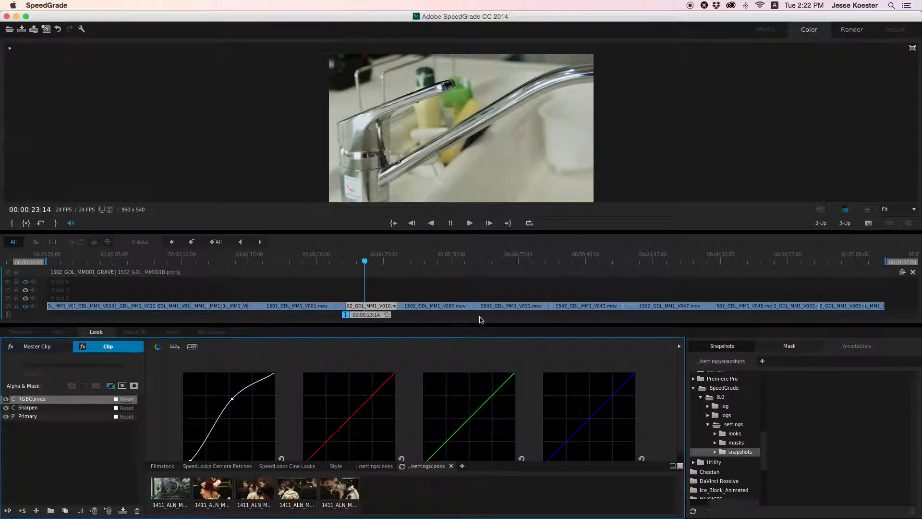
pyautogui.press('0')
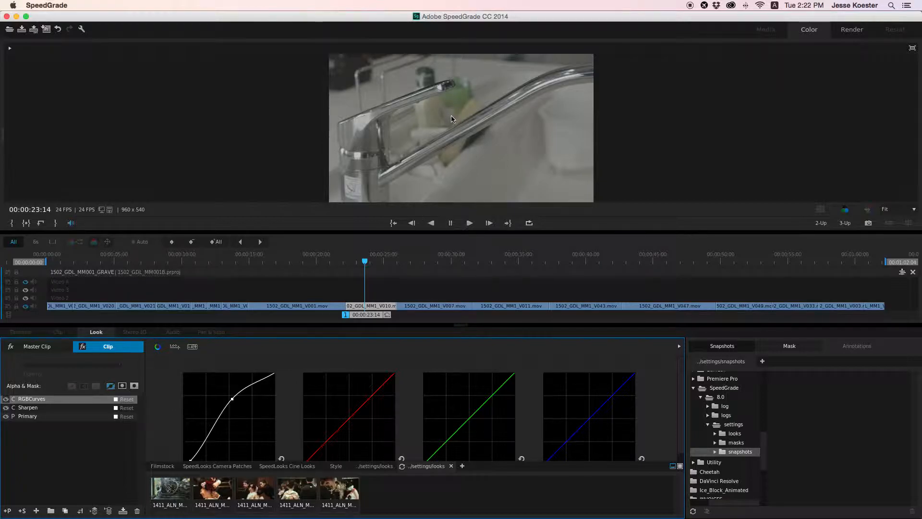
pyautogui.press('0')
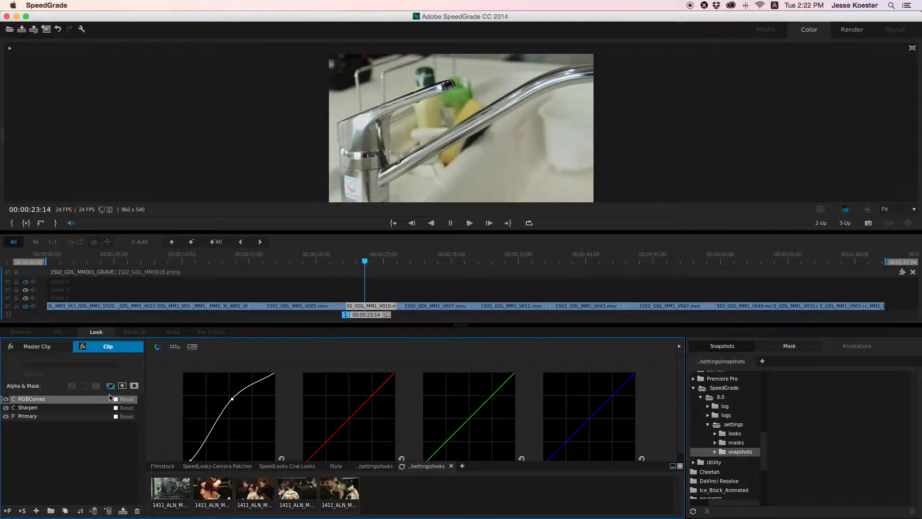
# - Shift the gamma colour of the faucet clip's Primary layer slightly toward a warm tone, after trying and resetting a strong green tint
pyautogui.click(39, 417)
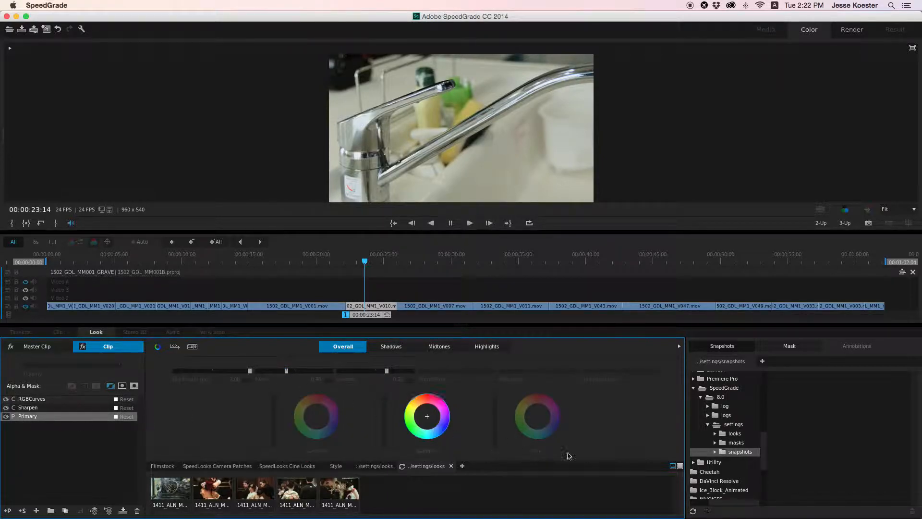
pyautogui.moveTo(465, 329)
pyautogui.mouseDown()
pyautogui.moveTo(456, 307)
pyautogui.moveTo(452, 320)
pyautogui.mouseUp()
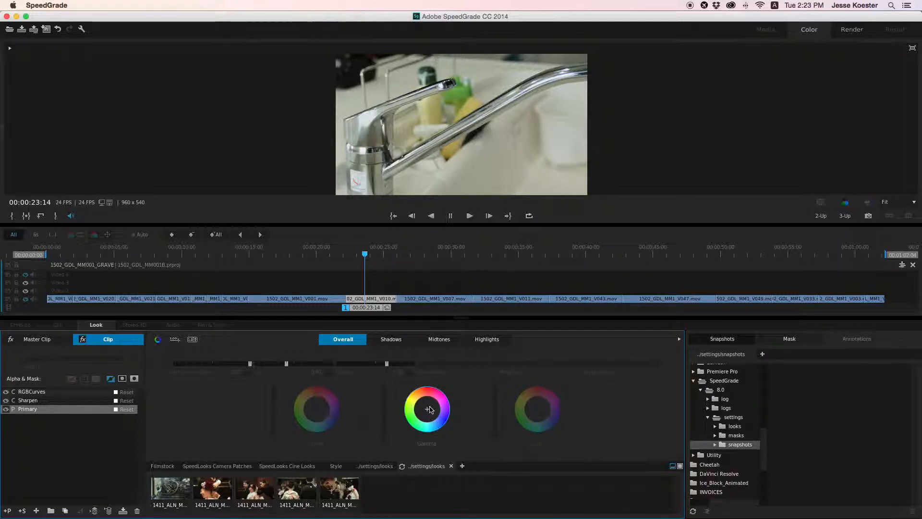
pyautogui.moveTo(427, 408); pyautogui.dragTo(428, 409)
pyautogui.click(427, 410)
pyautogui.moveTo(419, 396); pyautogui.dragTo(425, 420)
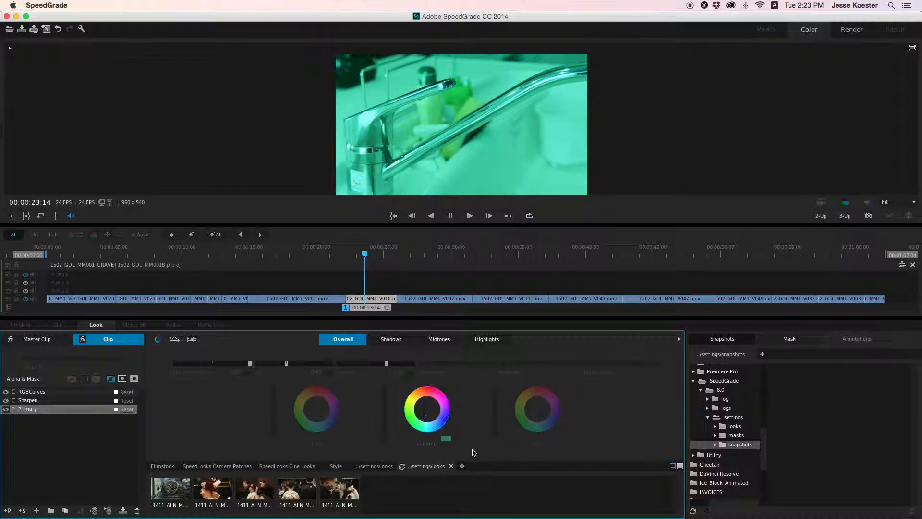
pyautogui.click(445, 439)
pyautogui.moveTo(428, 411); pyautogui.dragTo(427, 409)
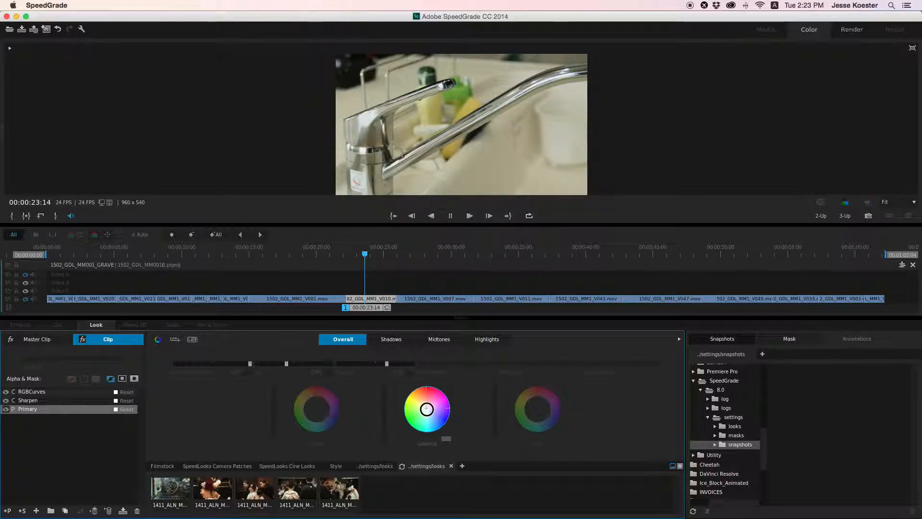
pyautogui.moveTo(426, 409); pyautogui.dragTo(426, 408)
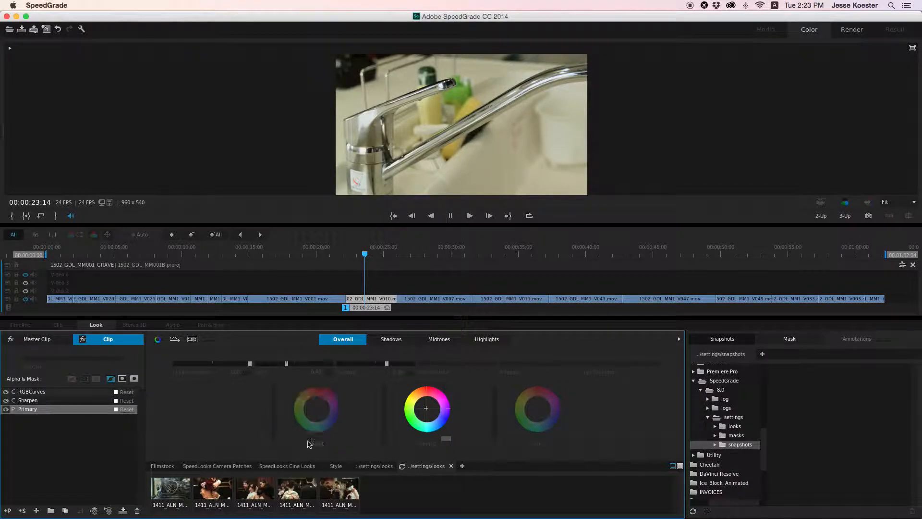
# - Try a strong offset tint and a raised gain on the faucet clip's Primary layer and reset both
pyautogui.moveTo(324, 422); pyautogui.dragTo(308, 399)
pyautogui.click(336, 438)
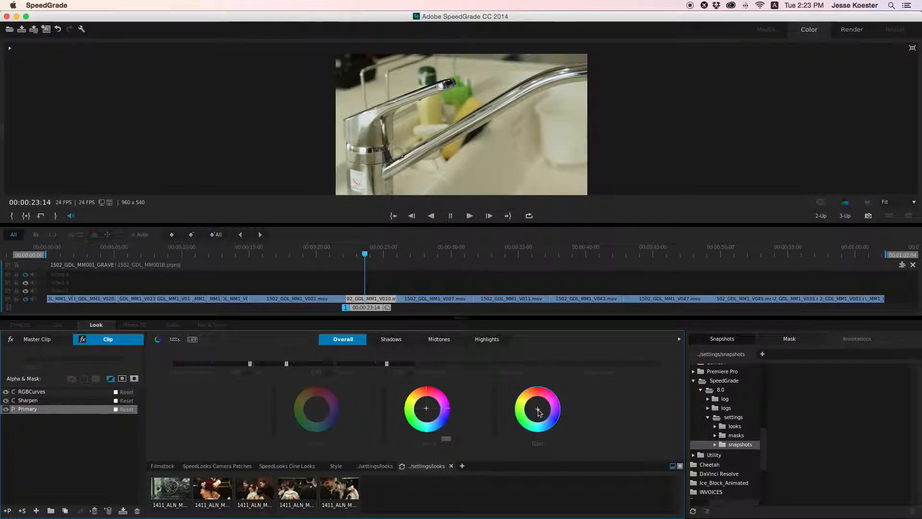
pyautogui.moveTo(495, 411); pyautogui.dragTo(495, 388)
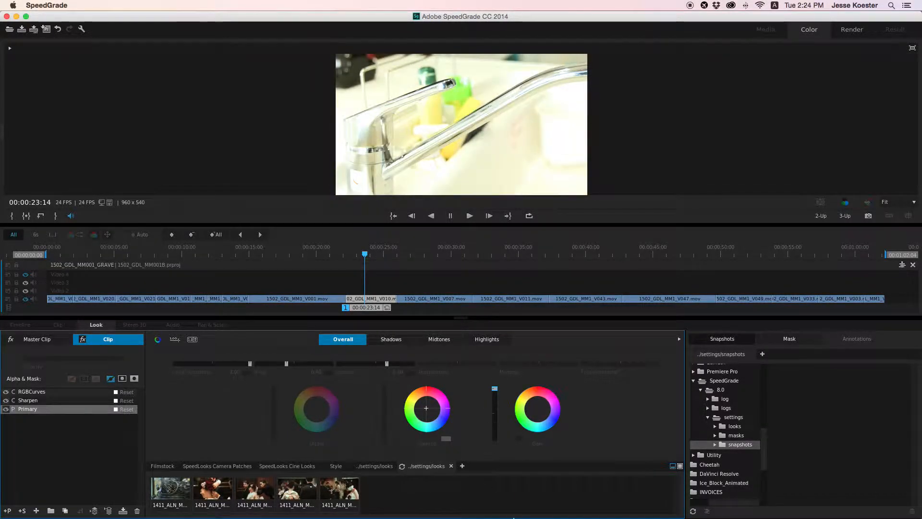
pyautogui.click(520, 440)
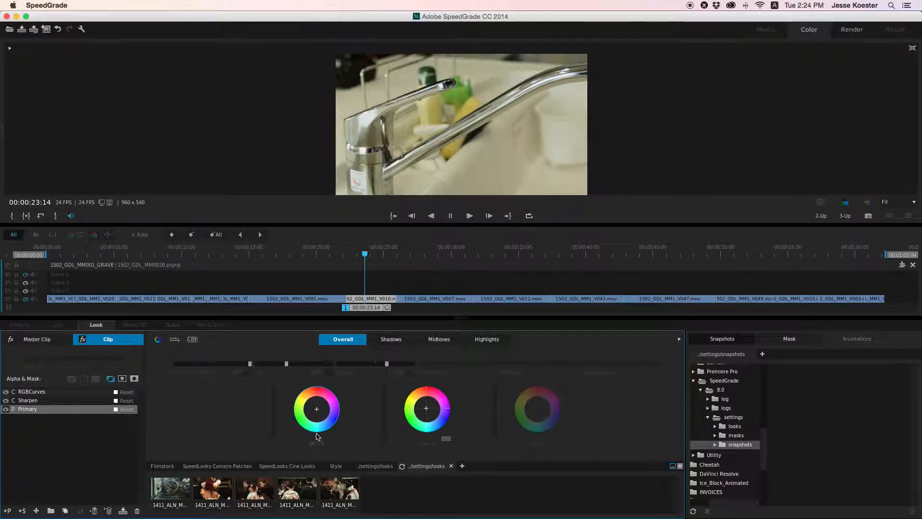
# - Look through the Primary layer's shadows, midtones and highlights controls and return to the overall controls
pyautogui.click(398, 341)
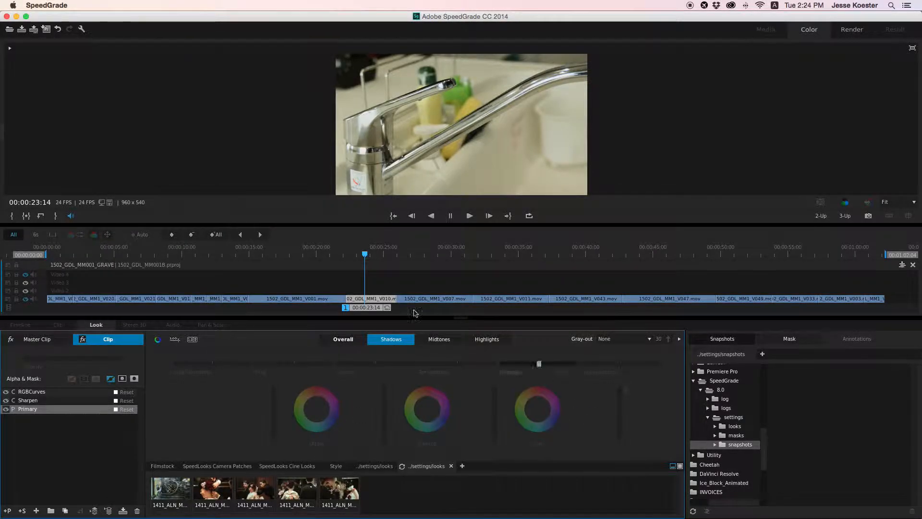
pyautogui.click(433, 344)
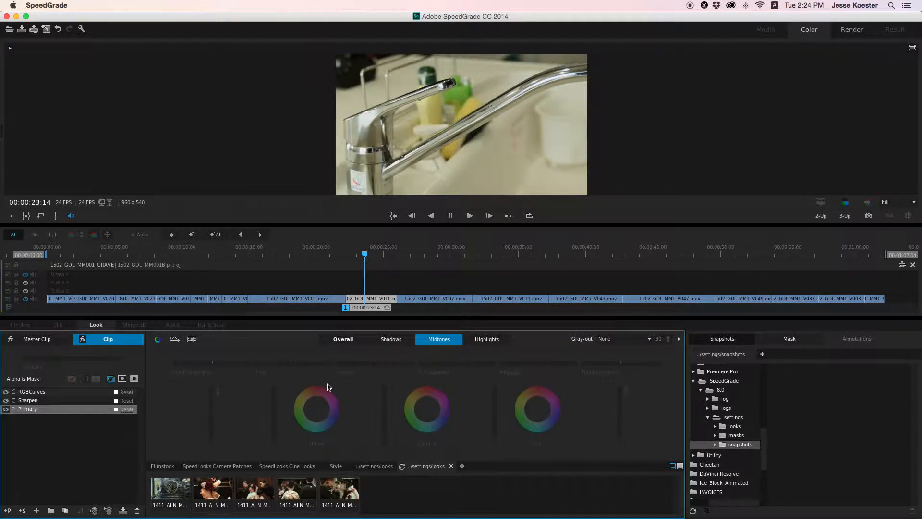
pyautogui.click(487, 341)
pyautogui.click(345, 339)
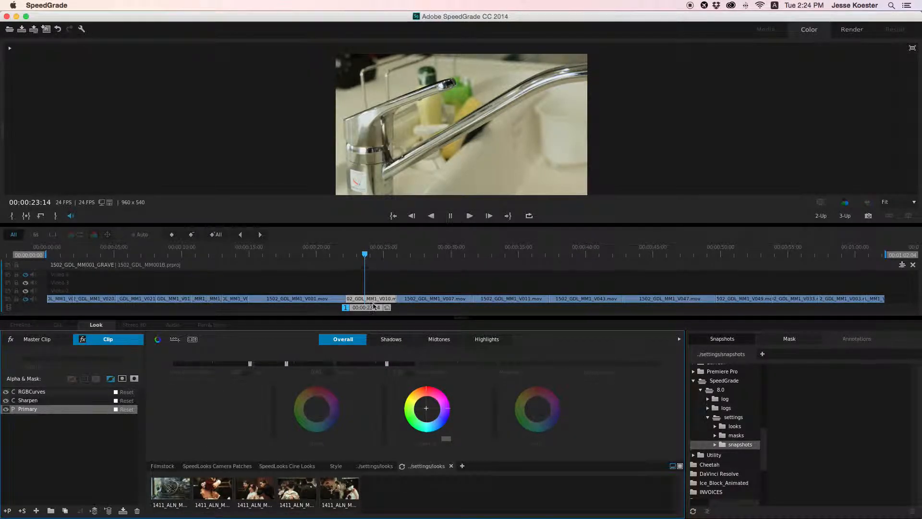
# - Steepen the faucet clip's master RGB curve slightly at both control points, judging it on the frame at 00:00:24:09
pyautogui.moveTo(366, 307)
pyautogui.mouseDown()
pyautogui.moveTo(389, 308)
pyautogui.moveTo(376, 310)
pyautogui.mouseUp()
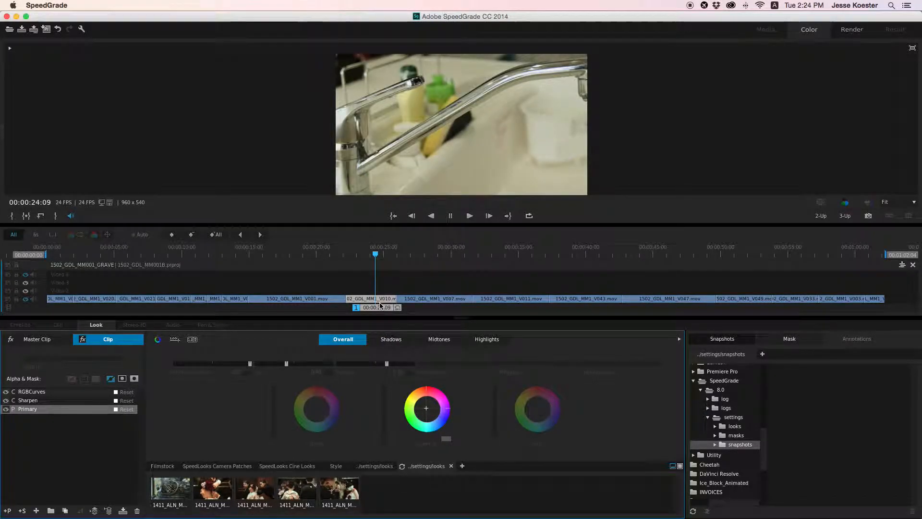
pyautogui.click(29, 392)
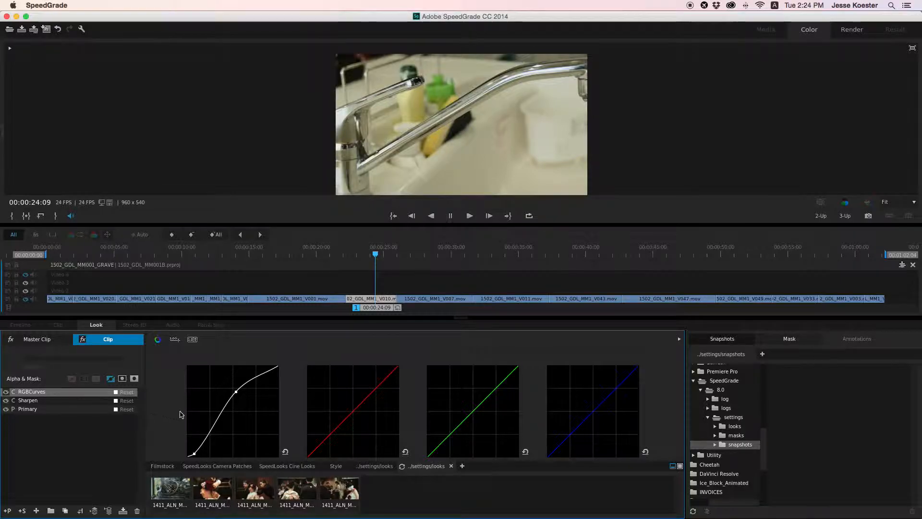
pyautogui.moveTo(196, 455); pyautogui.dragTo(197, 455)
pyautogui.moveTo(236, 391)
pyautogui.mouseDown()
pyautogui.moveTo(232, 380)
pyautogui.moveTo(233, 389)
pyautogui.mouseUp()
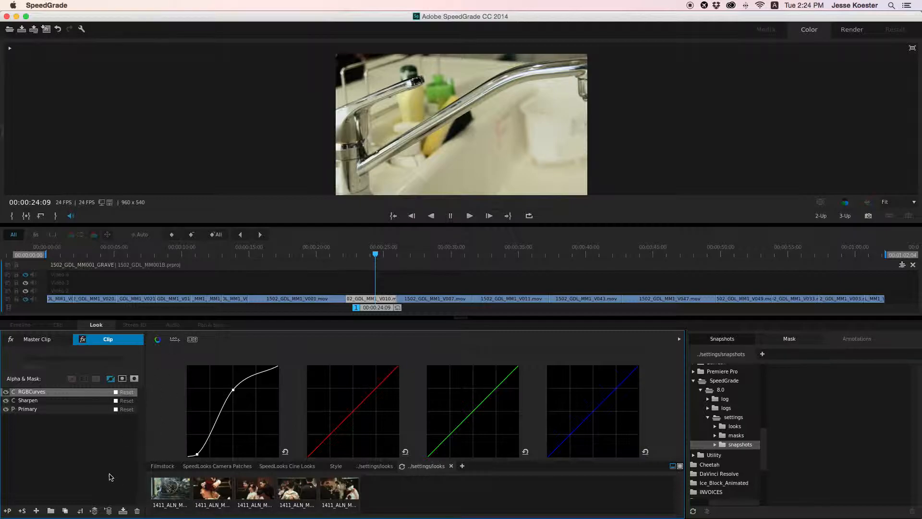
# - Save the faucet clip's grade as a look and apply it to the clip 1502_GDL_MM1_V007.mov
pyautogui.click(123, 512)
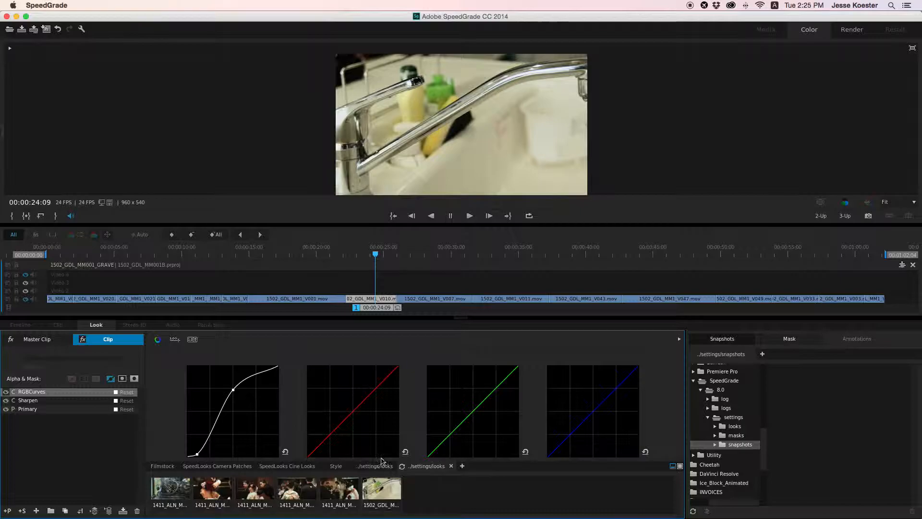
pyautogui.click(387, 308)
pyautogui.moveTo(387, 308); pyautogui.dragTo(428, 307)
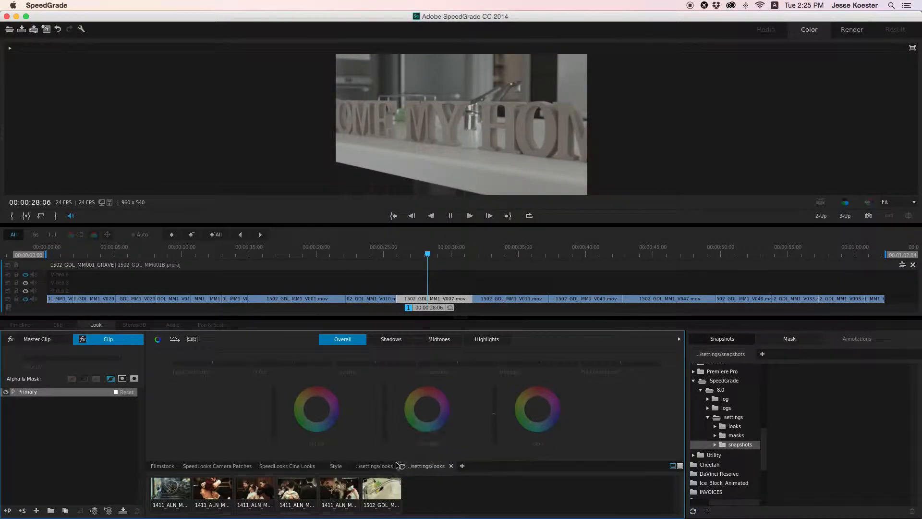
pyautogui.doubleClick(376, 489)
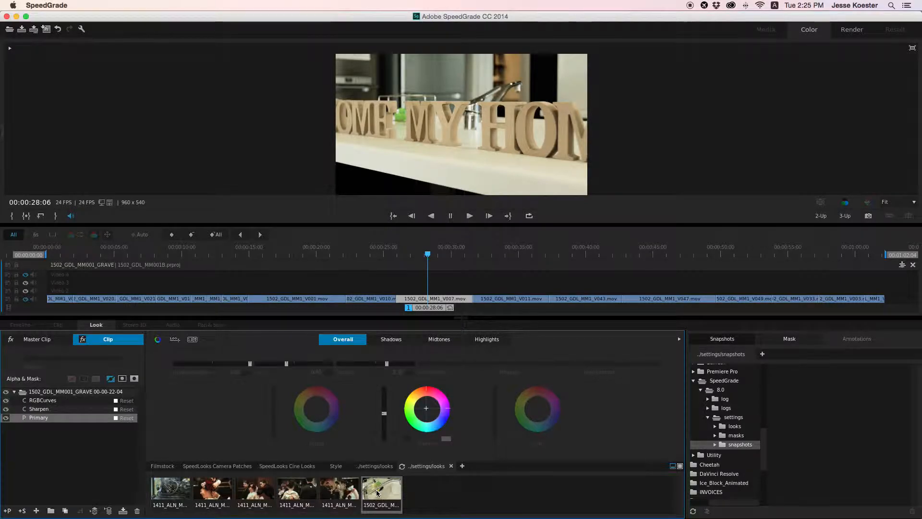
# - Collapse the applied look's layer group and switch it off and on to compare the clip with its original
pyautogui.click(14, 392)
pyautogui.click(6, 392)
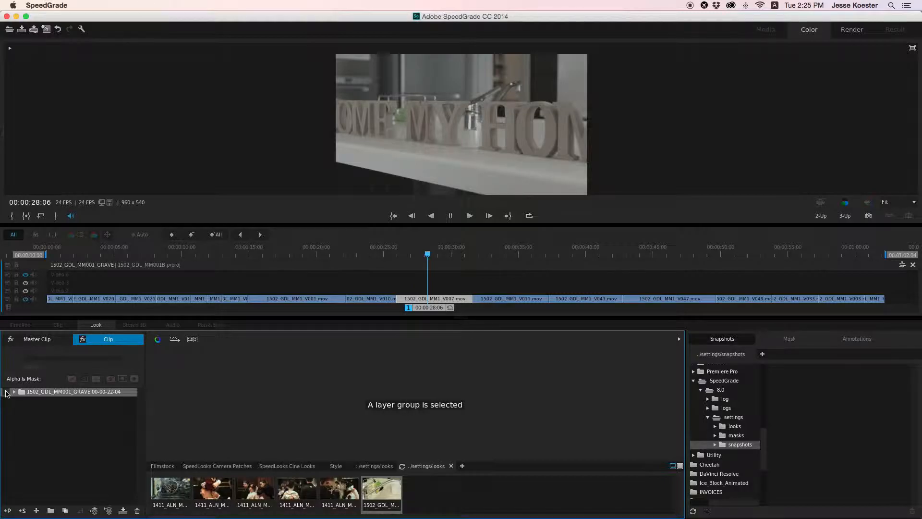
pyautogui.click(6, 392)
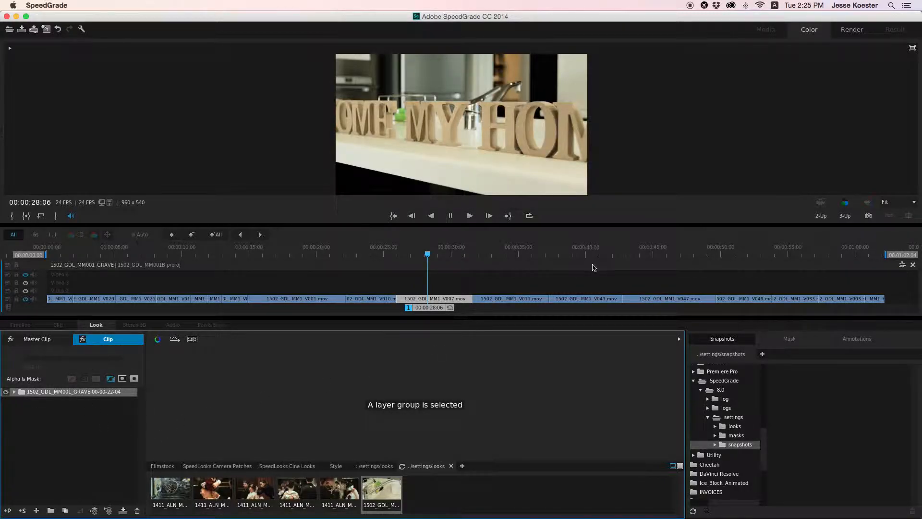
# - Apply the saved faucet look to the clip 1502_GDL_MM1_V047.mov at 00:00:44:22 and select its layer group
pyautogui.moveTo(427, 312); pyautogui.dragTo(651, 311)
pyautogui.doubleClick(391, 495)
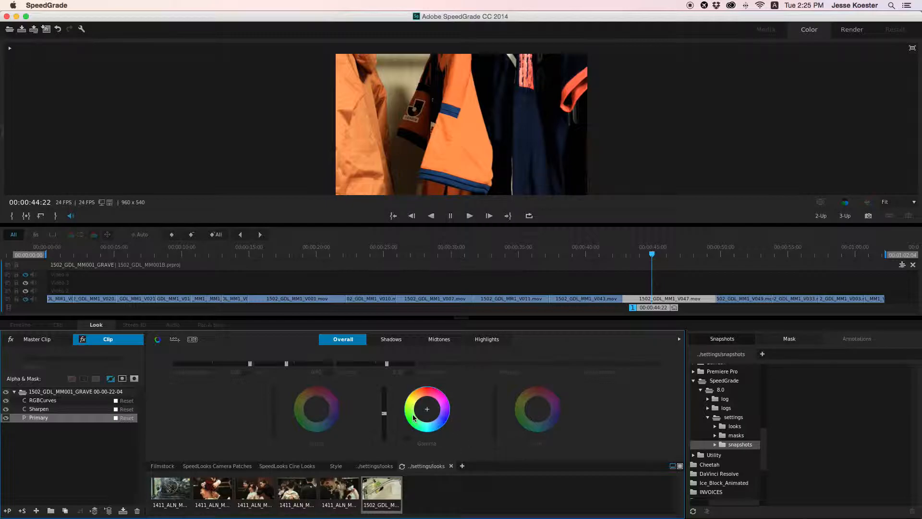
pyautogui.click(44, 393)
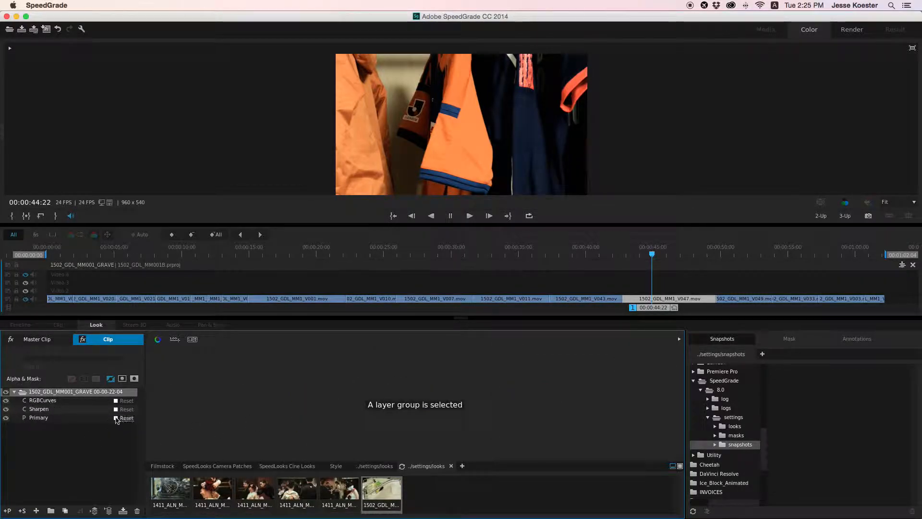
# - Try pulling down the red curve of the jersey clip's RGBCurves layer and reset it
pyautogui.click(44, 400)
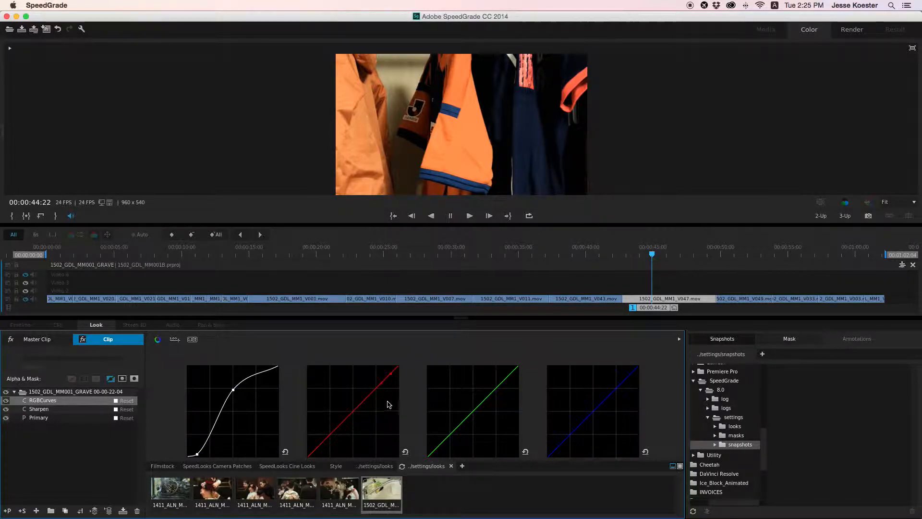
pyautogui.moveTo(353, 411); pyautogui.dragTo(367, 423)
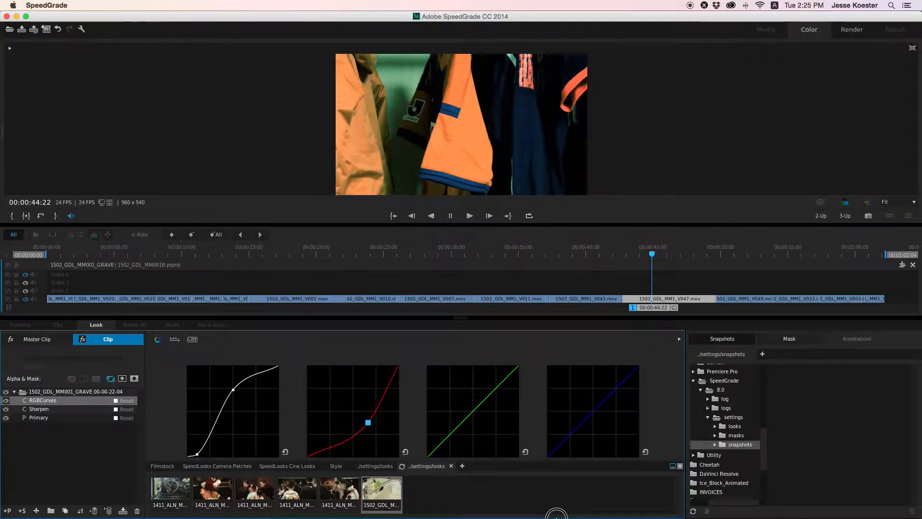
pyautogui.click(405, 453)
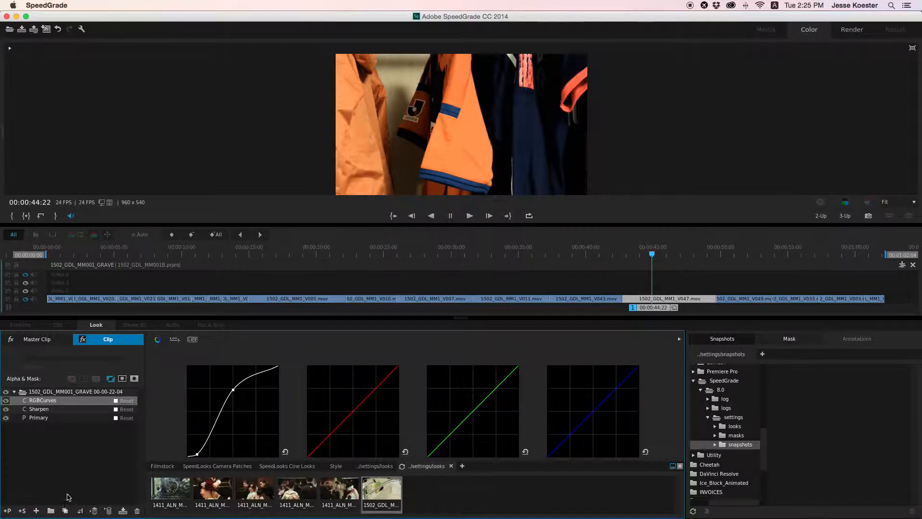
# - Add a Secondary layer to the jersey clip, target the reds and lower the layer's gain to the end of its range
pyautogui.click(22, 510)
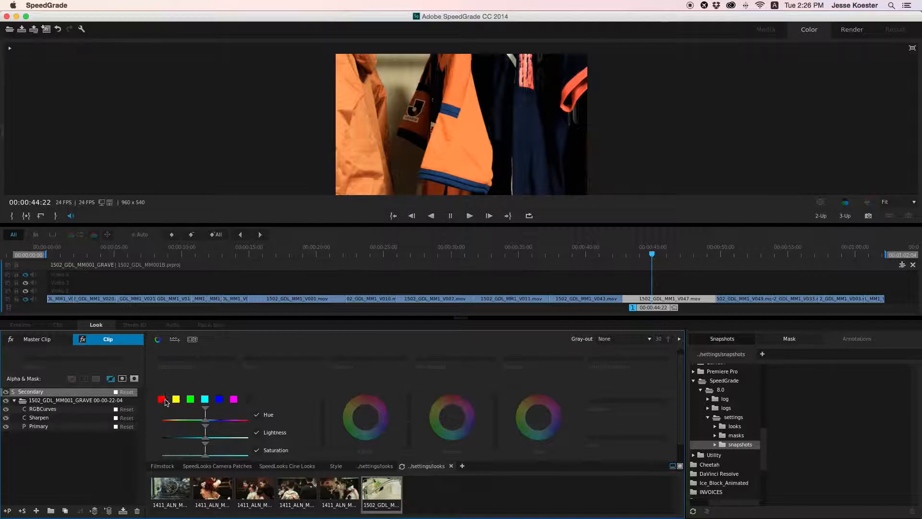
pyautogui.click(162, 400)
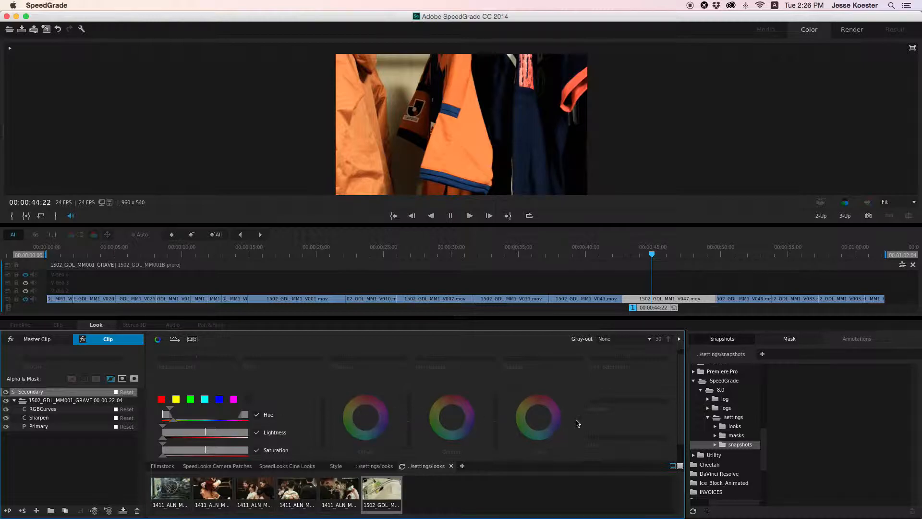
pyautogui.moveTo(497, 422); pyautogui.dragTo(497, 445)
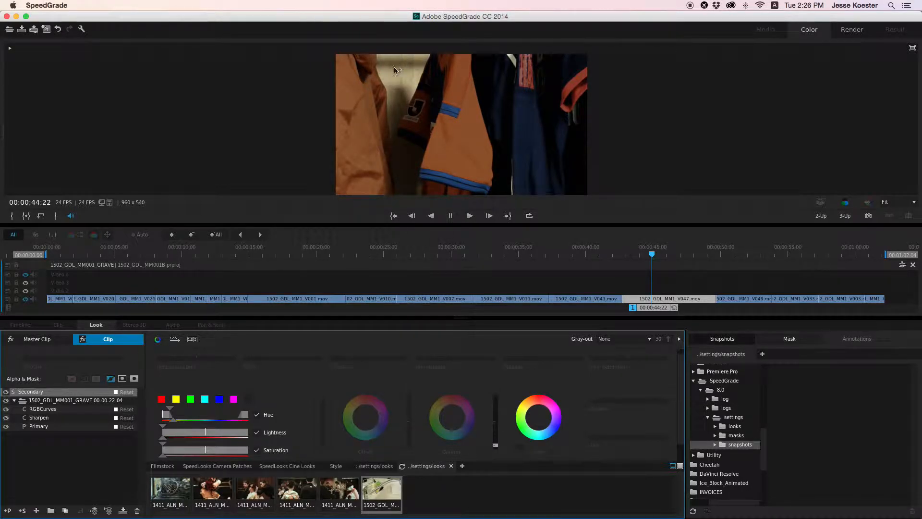
# - Reset the Secondary layer's gain and extend its targeted hue range from the reds into the oranges and yellows
pyautogui.click(521, 450)
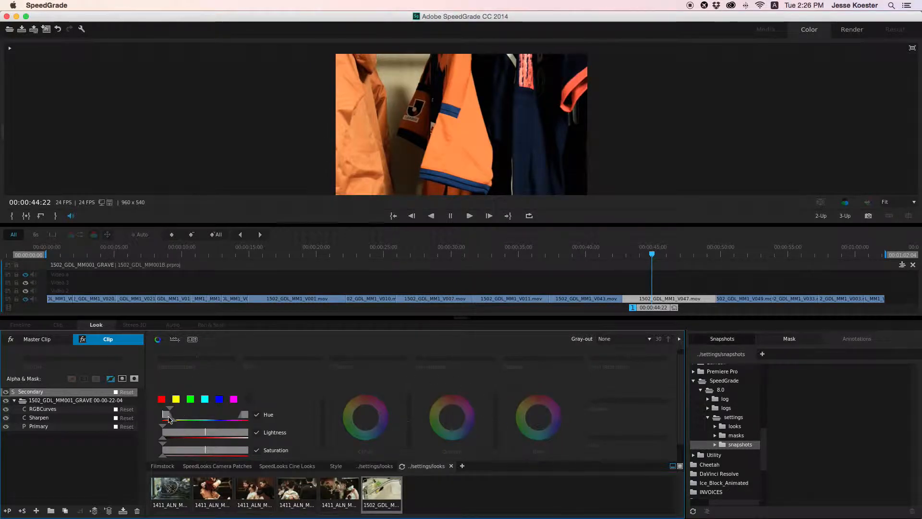
pyautogui.moveTo(168, 418)
pyautogui.mouseDown()
pyautogui.moveTo(202, 411)
pyautogui.moveTo(171, 412)
pyautogui.mouseUp()
pyautogui.click(162, 400)
pyautogui.moveTo(193, 412); pyautogui.dragTo(178, 421)
pyautogui.moveTo(164, 418); pyautogui.dragTo(174, 415)
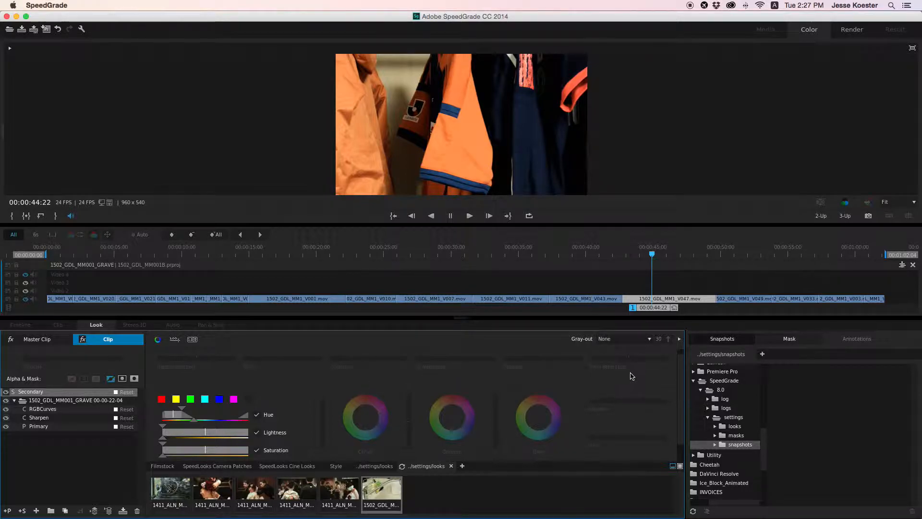
# - Lower the Secondary layer's Final Saturation strongly and switch the layer off and on to compare the jerseys
pyautogui.moveTo(631, 358); pyautogui.dragTo(628, 359)
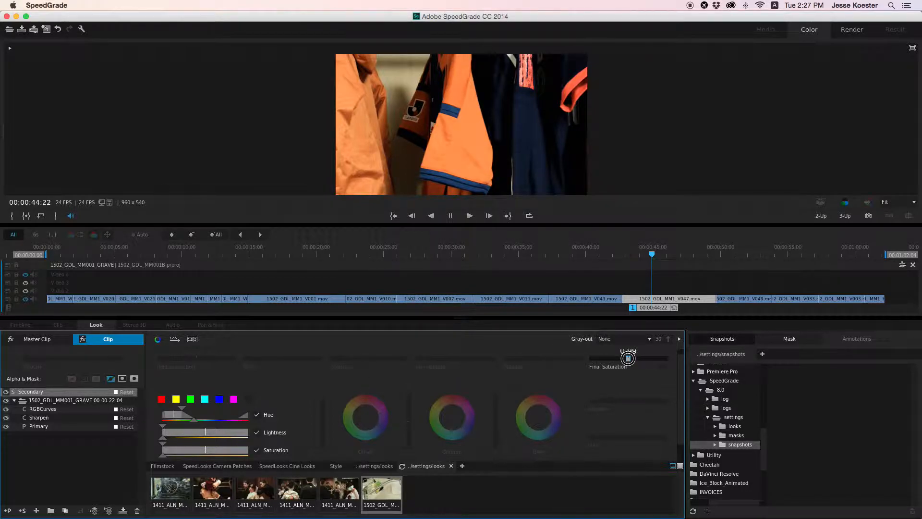
pyautogui.moveTo(629, 359); pyautogui.dragTo(629, 358)
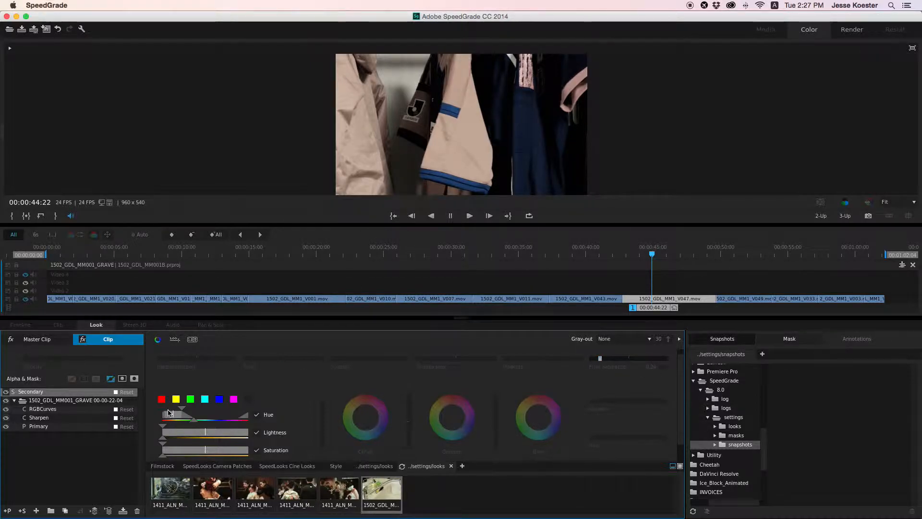
pyautogui.click(6, 392)
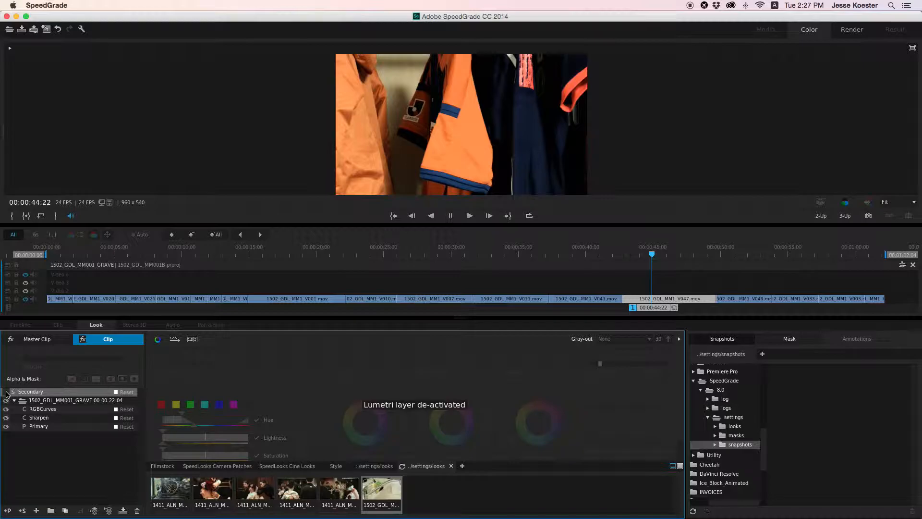
pyautogui.click(6, 392)
pyautogui.click(6, 392)
pyautogui.click(6, 392)
pyautogui.click(6, 392)
pyautogui.click(7, 392)
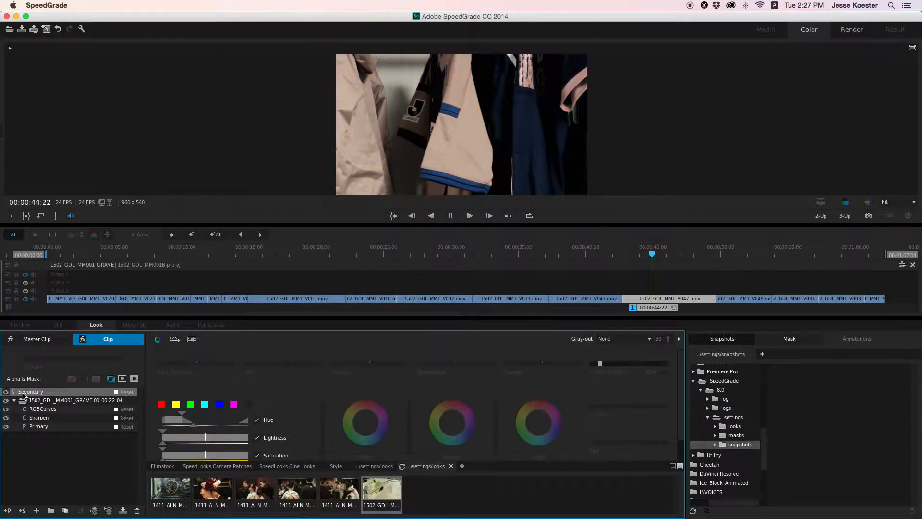
# - Set the Secondary layer's Final Saturation to 0.81 and collapse the applied look's layer group
pyautogui.moveTo(600, 365); pyautogui.dragTo(600, 364)
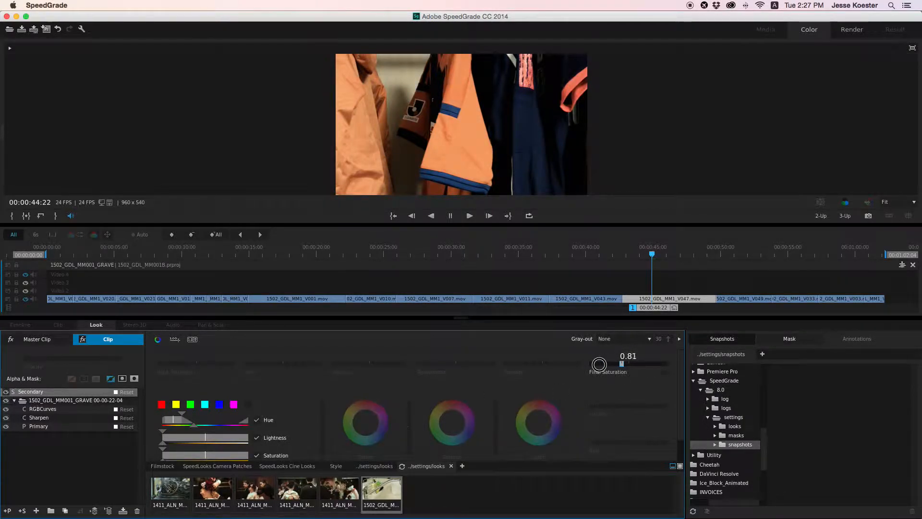
pyautogui.moveTo(600, 364); pyautogui.dragTo(599, 367)
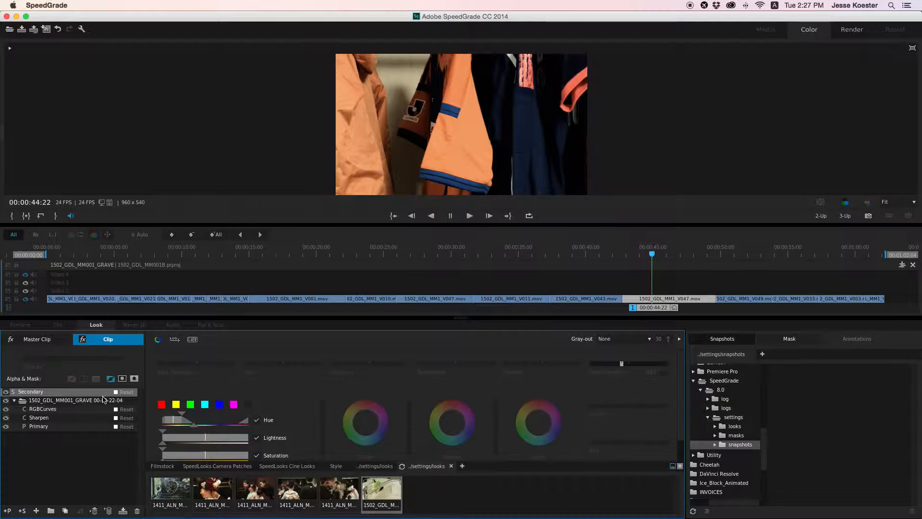
pyautogui.click(14, 400)
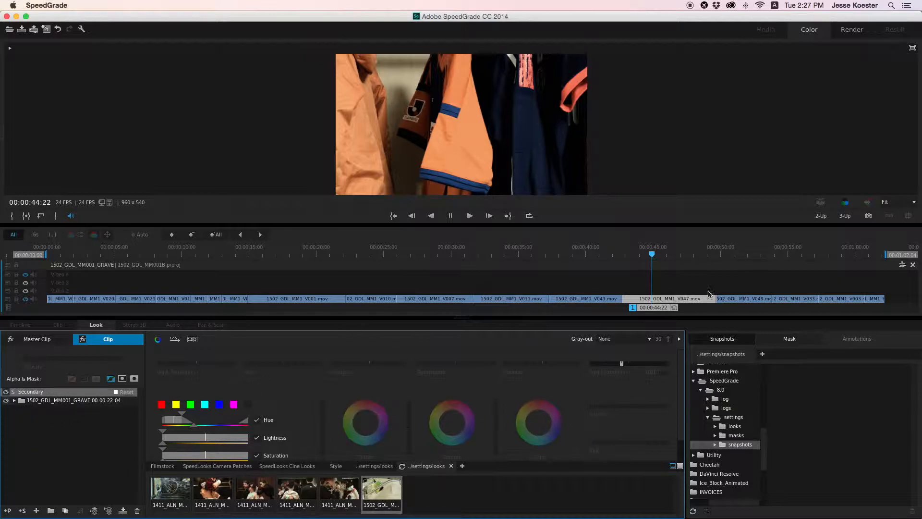
# - Apply the saved faucet look to clip 1502_GDL_MM1_V020.mov at 00:00:03:13, reset its Primary gamma colour and shift it towards blue
pyautogui.moveTo(643, 310); pyautogui.dragTo(87, 302)
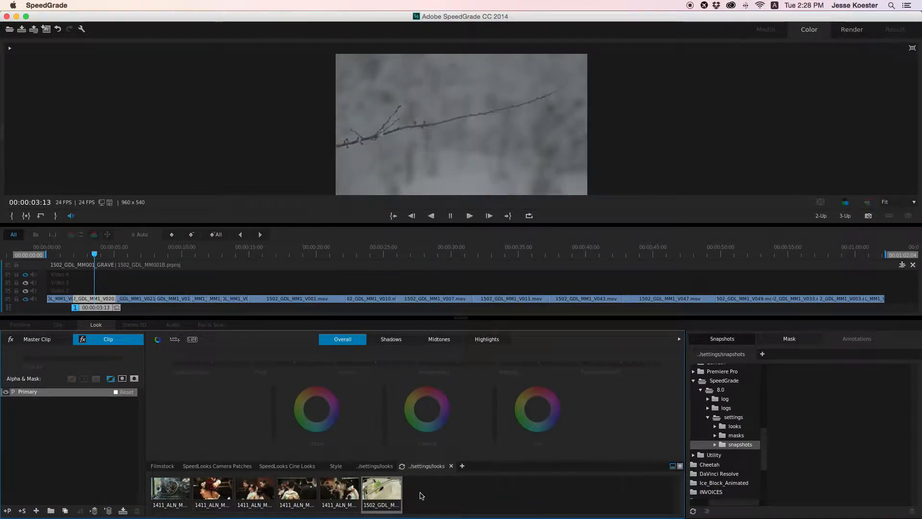
pyautogui.click(379, 493)
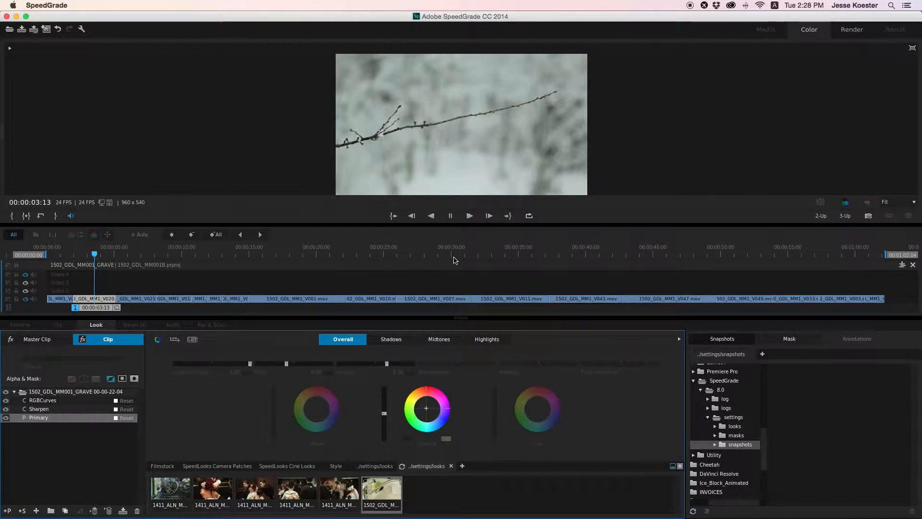
pyautogui.click(447, 438)
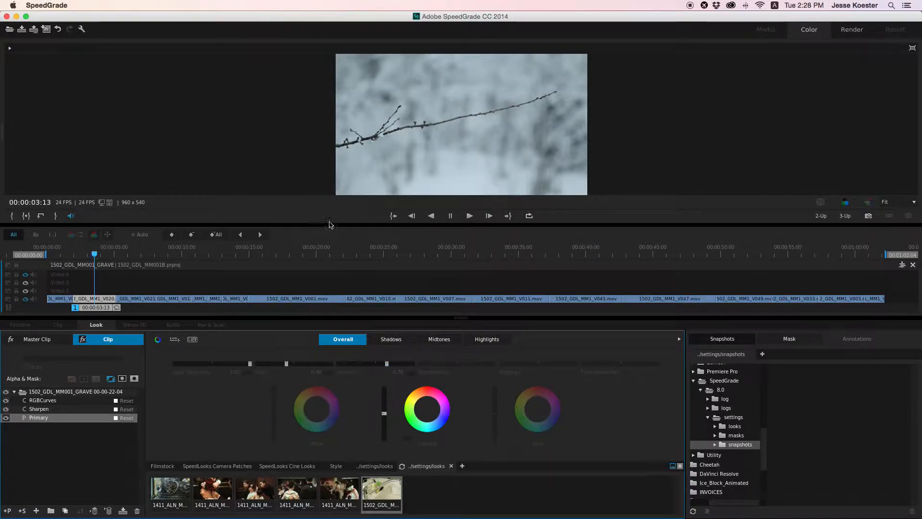
pyautogui.moveTo(427, 409); pyautogui.dragTo(427, 407)
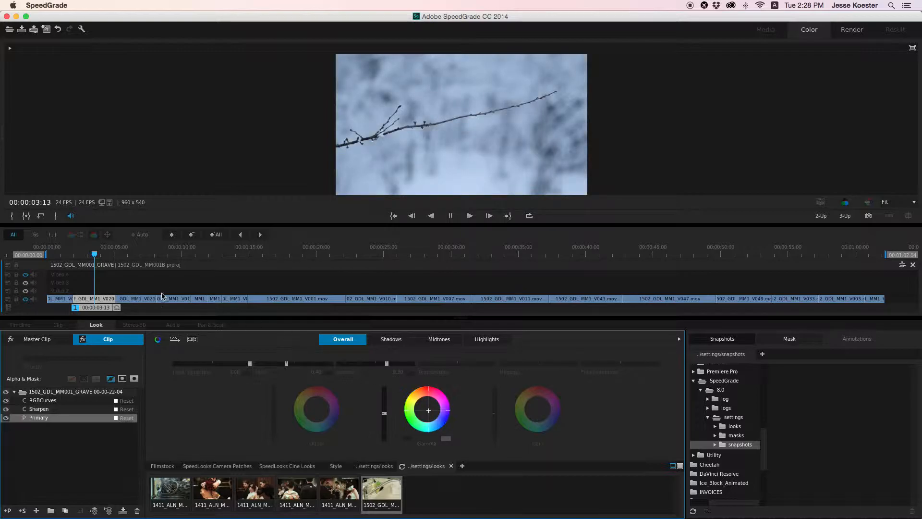
# - In the branch clip's RGBCurves layer, lower the red curve slightly at its midpoint and reshape the master curve's two points to lift the image
pyautogui.click(38, 403)
pyautogui.moveTo(233, 389); pyautogui.dragTo(239, 388)
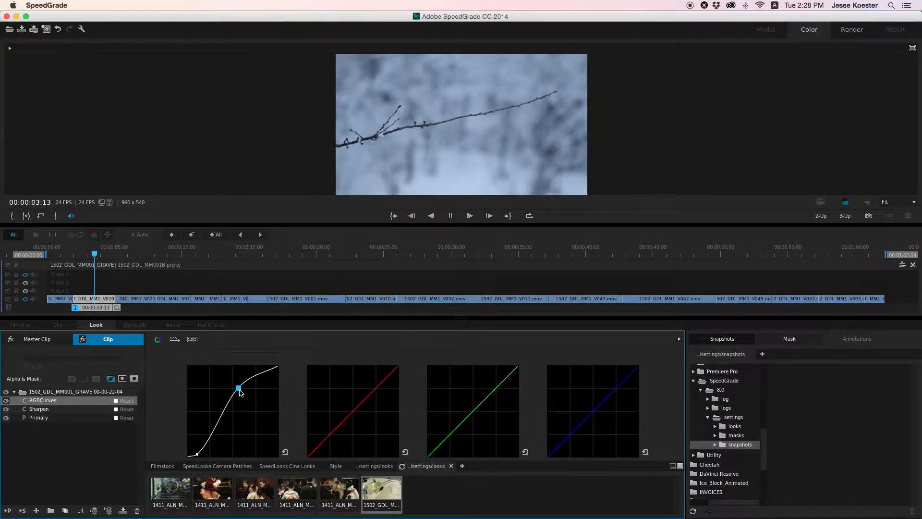
pyautogui.moveTo(352, 416); pyautogui.dragTo(351, 416)
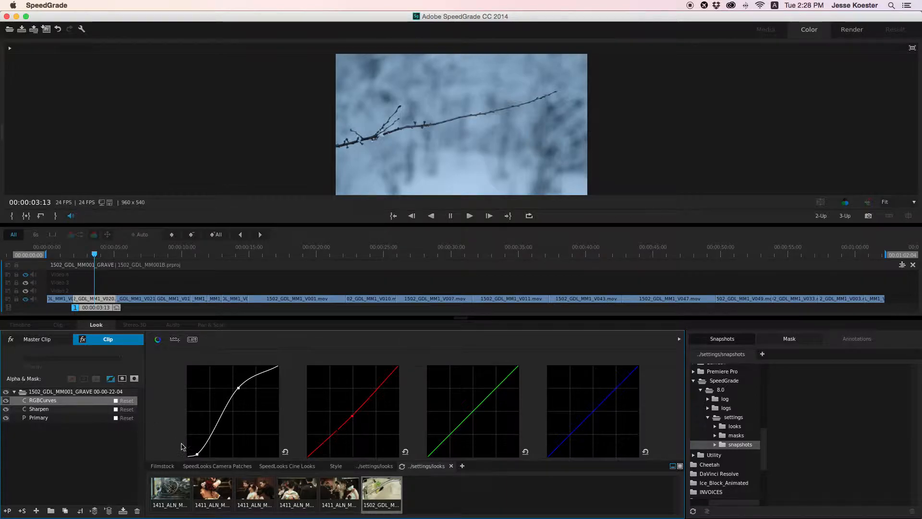
pyautogui.moveTo(199, 454)
pyautogui.mouseDown()
pyautogui.moveTo(210, 440)
pyautogui.moveTo(201, 450)
pyautogui.moveTo(193, 444)
pyautogui.moveTo(191, 455)
pyautogui.mouseUp()
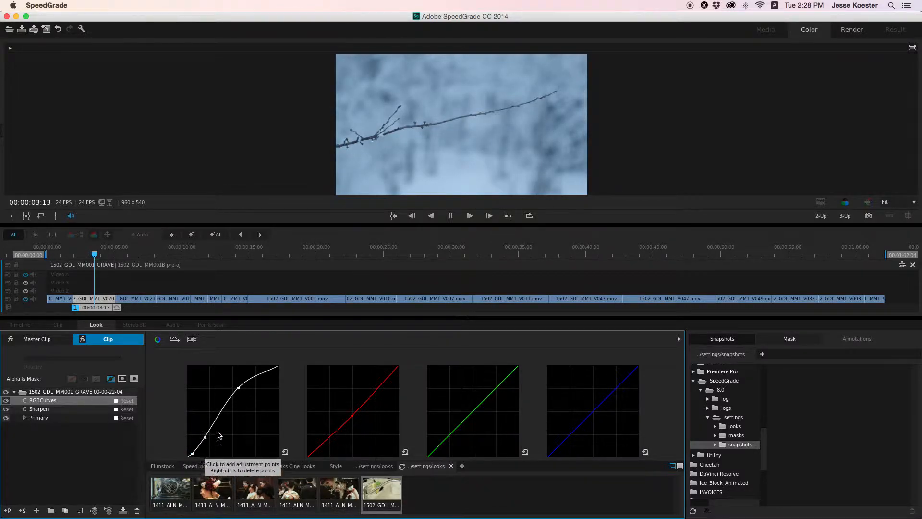
pyautogui.moveTo(239, 387); pyautogui.dragTo(232, 390)
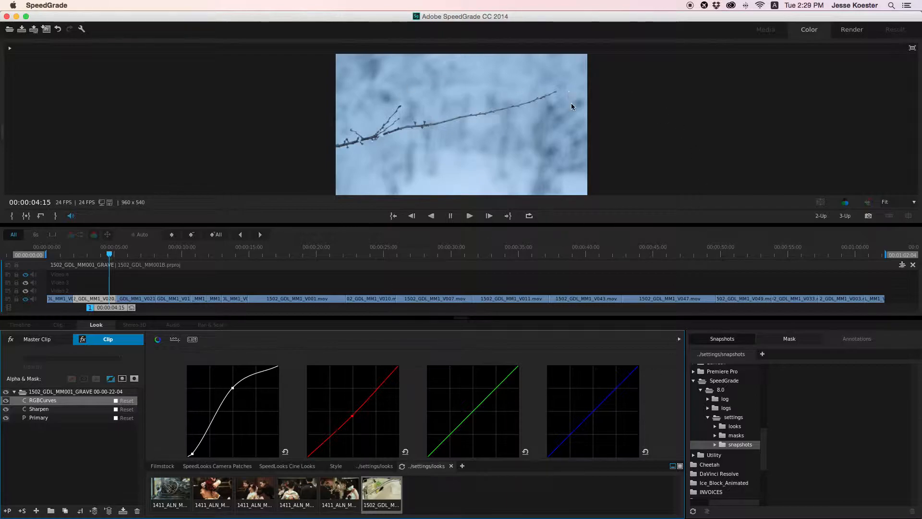
# - Save the grades, quit SpeedGrade and open the recent project 1502_GDL_MM001B in Premiere Pro
pyautogui.press('super+s')
pyautogui.moveTo(352, 18); pyautogui.dragTo(355, 25)
pyautogui.press('super+q')
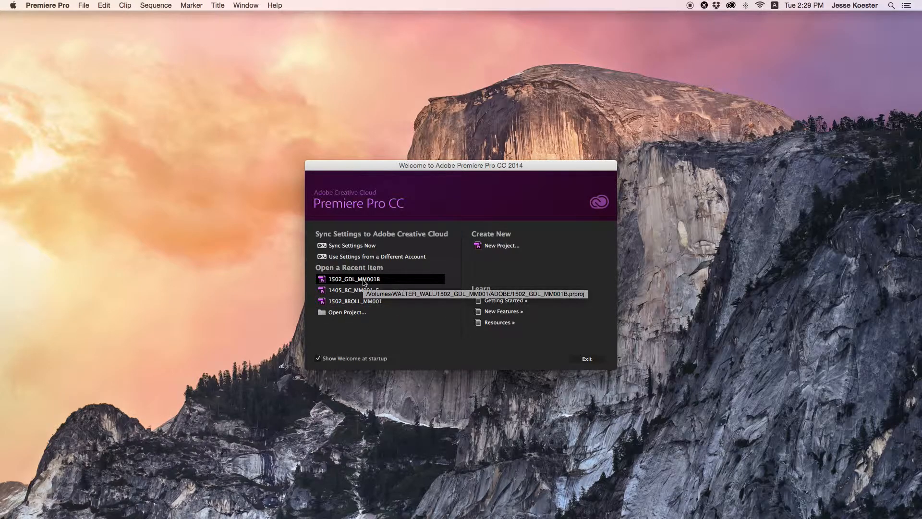
pyautogui.click(349, 279)
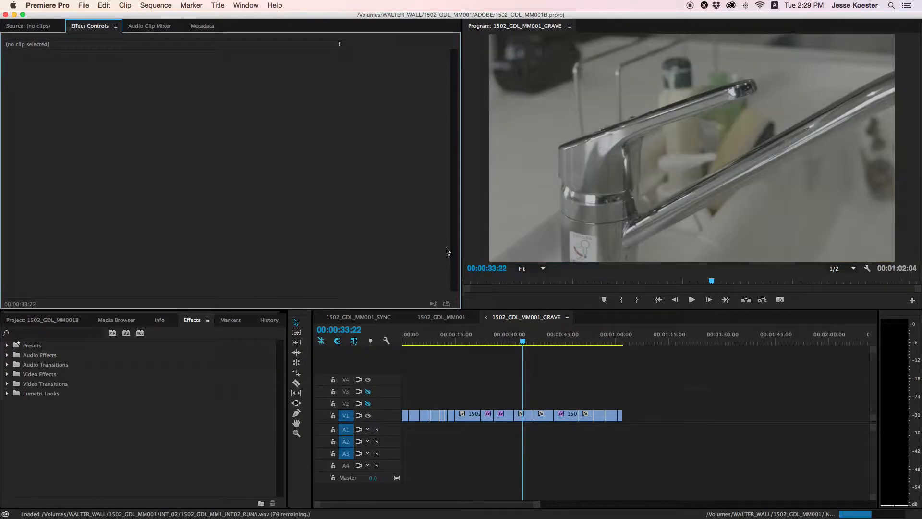
# - Select the graded branch clip near 00:00:02:04 and switch its Lumetri effect off and on to compare the grade with the original
pyautogui.click(415, 342)
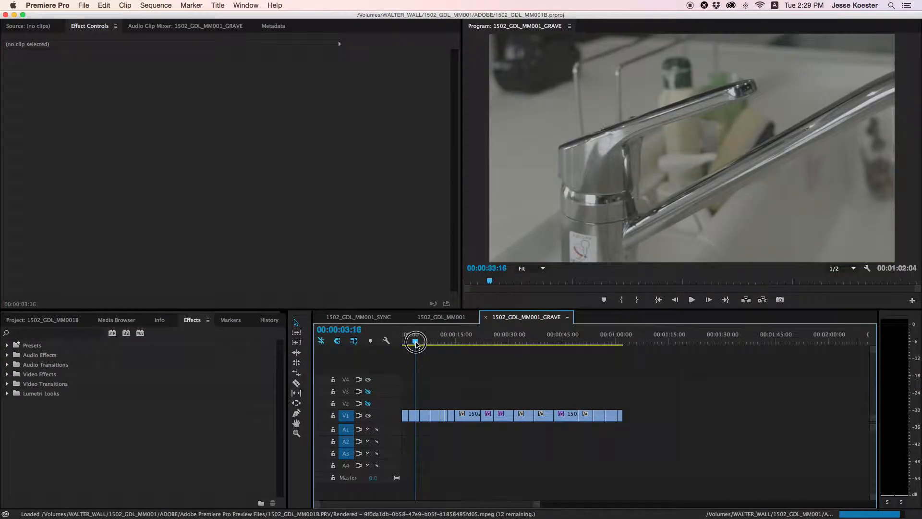
pyautogui.moveTo(418, 344)
pyautogui.mouseDown()
pyautogui.moveTo(428, 342)
pyautogui.moveTo(411, 346)
pyautogui.mouseUp()
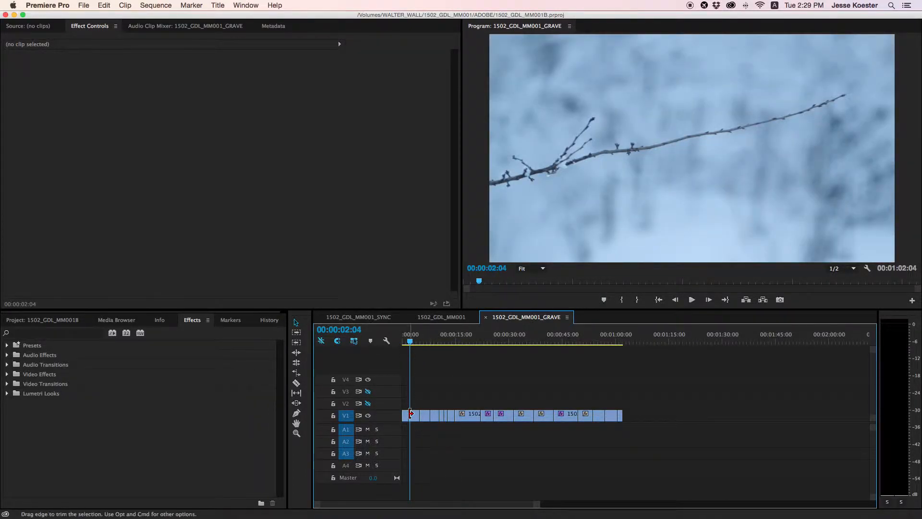
pyautogui.click(415, 416)
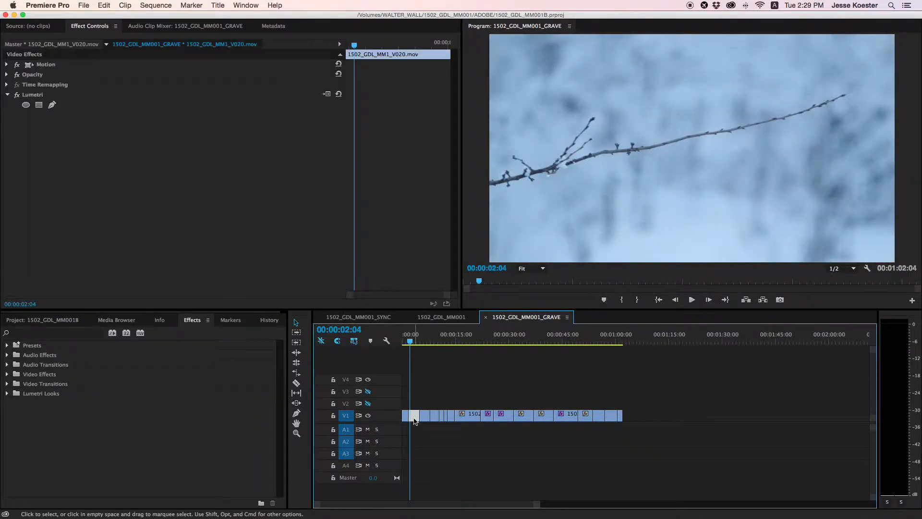
pyautogui.click(18, 95)
pyautogui.click(17, 96)
pyautogui.click(18, 96)
pyautogui.click(17, 96)
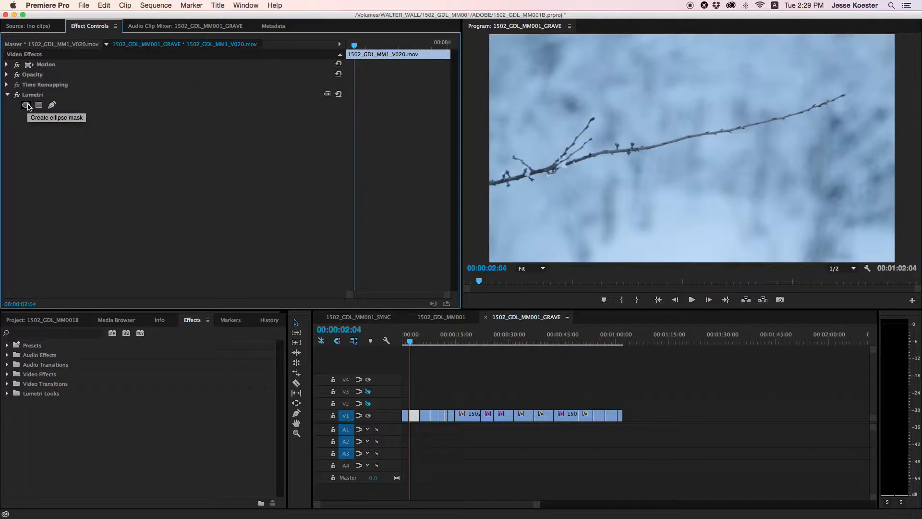
# - Add an ellipse mask to the branch clip's Lumetri effect and stretch it over most of the frame
pyautogui.click(27, 105)
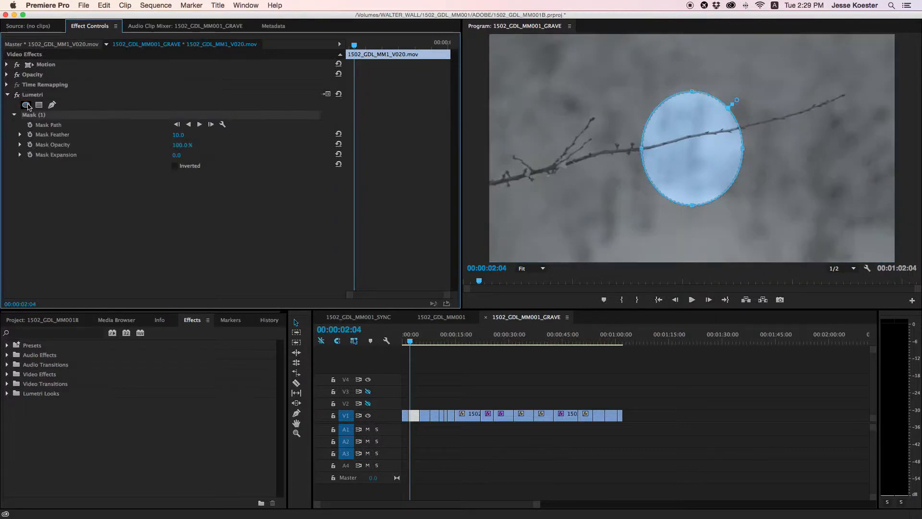
pyautogui.moveTo(743, 150); pyautogui.dragTo(632, 153)
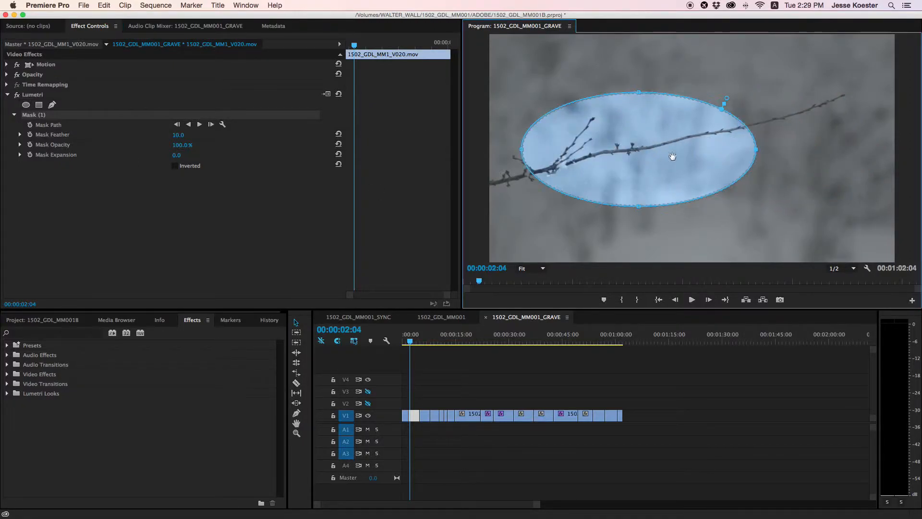
pyautogui.moveTo(755, 152); pyautogui.dragTo(871, 150)
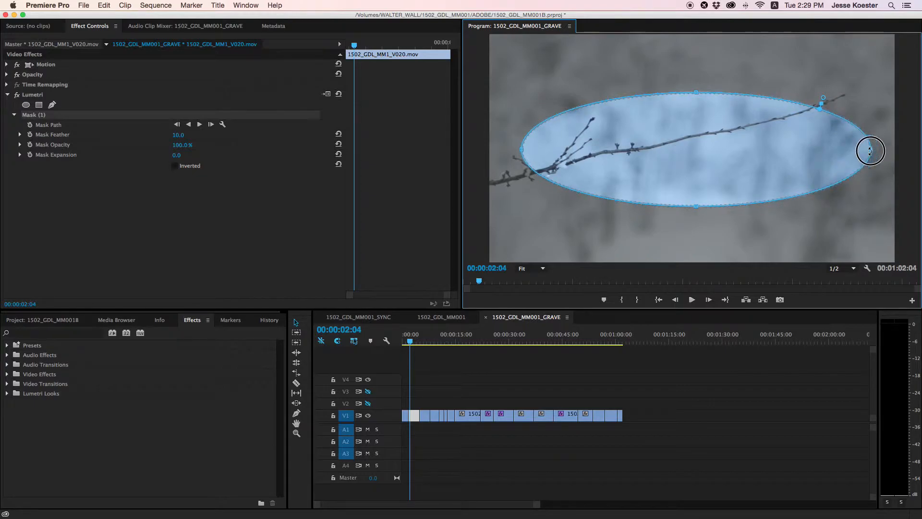
pyautogui.moveTo(694, 207); pyautogui.dragTo(698, 237)
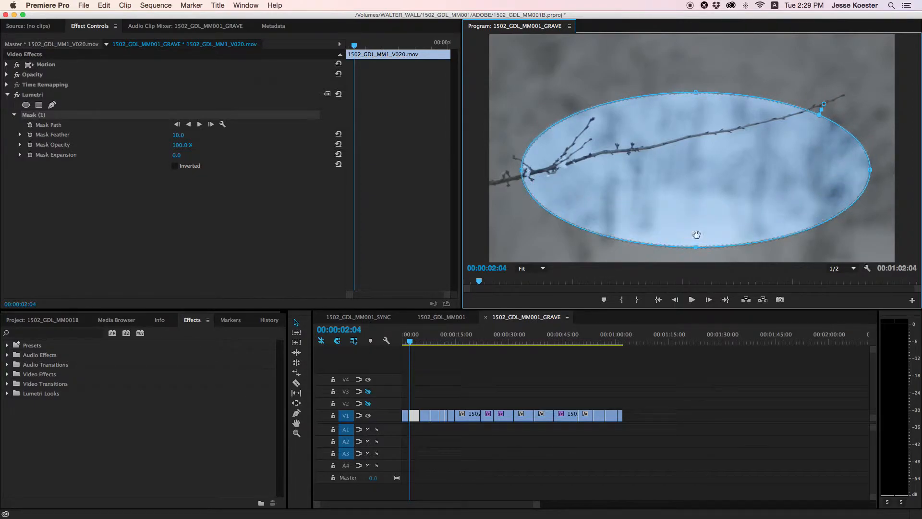
pyautogui.moveTo(697, 92); pyautogui.dragTo(696, 57)
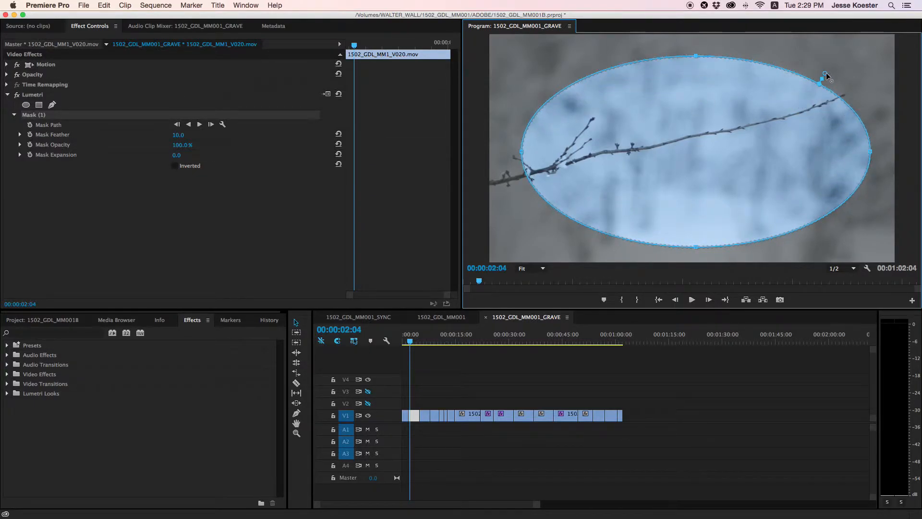
pyautogui.click(713, 389)
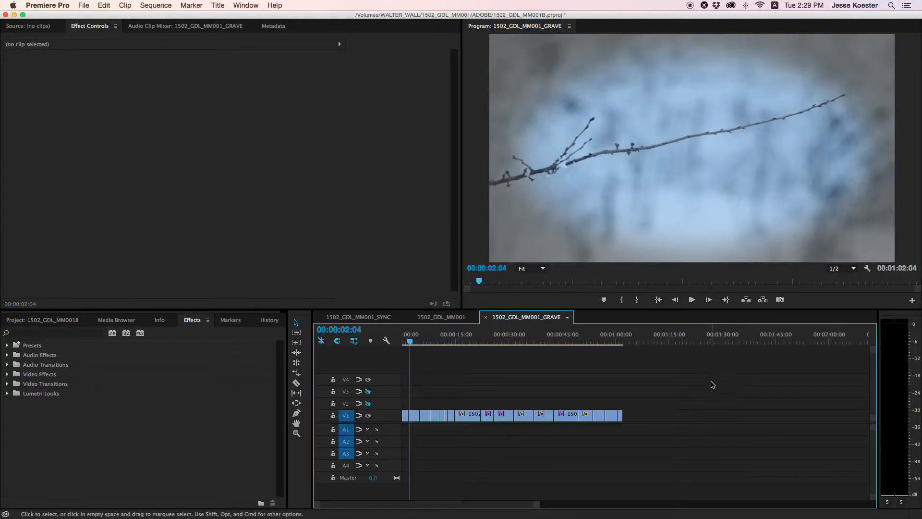
# - Delete the ellipse mask from the branch clip's Lumetri effect
pyautogui.click(416, 416)
pyautogui.click(36, 116)
pyautogui.press('Delete')
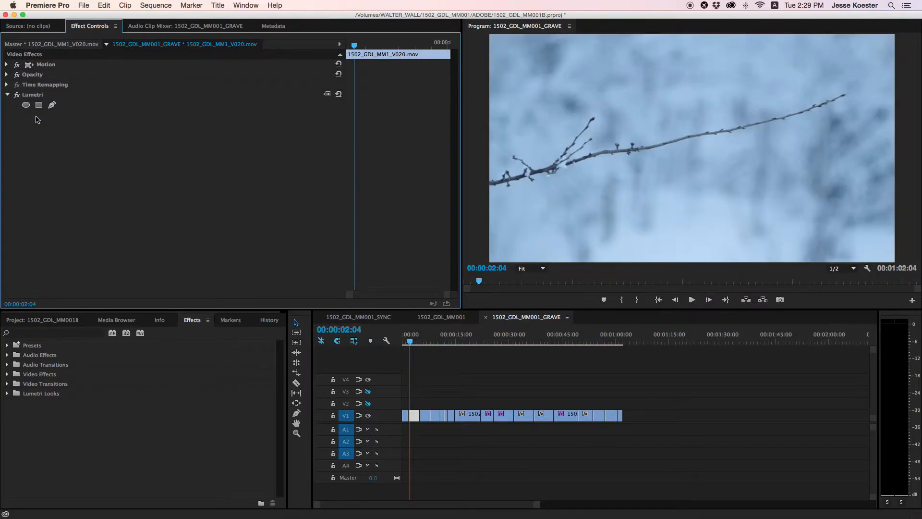
# - Select the jersey clip at 00:00:45:12, switch its Lumetri effect off and on to compare, and collapse the effect
pyautogui.click(564, 340)
pyautogui.moveTo(564, 340); pyautogui.dragTo(564, 340)
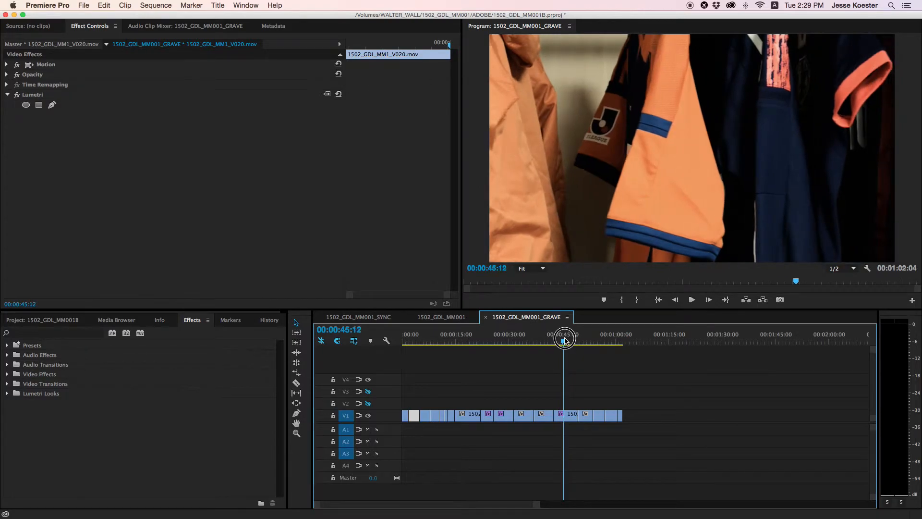
pyautogui.click(569, 416)
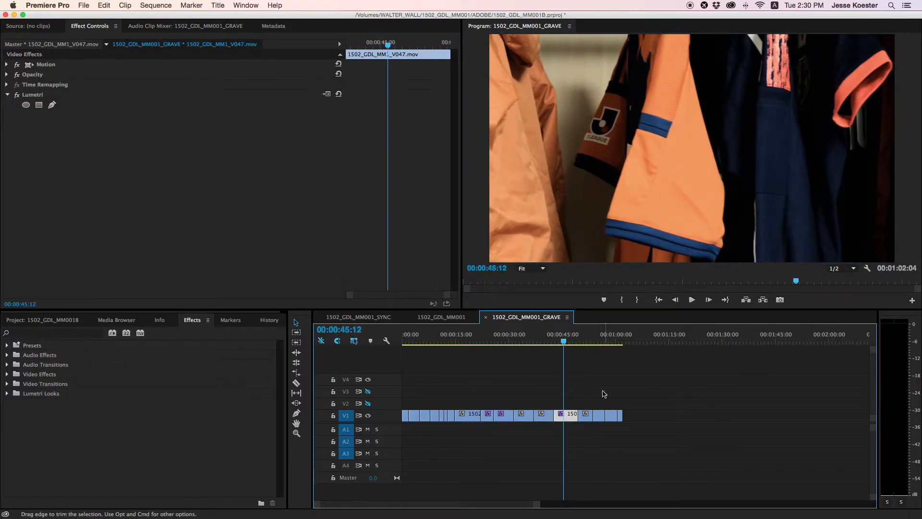
pyautogui.click(17, 96)
pyautogui.click(16, 96)
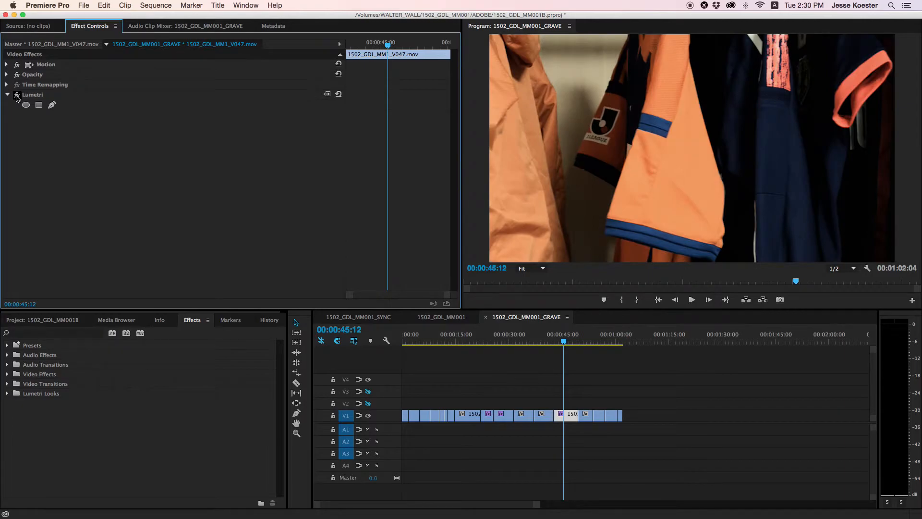
pyautogui.click(17, 96)
pyautogui.click(17, 96)
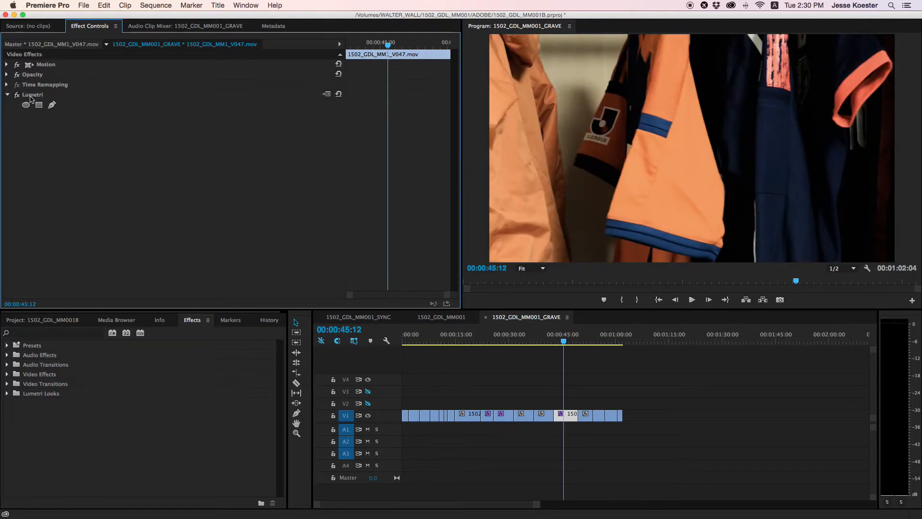
pyautogui.click(6, 95)
pyautogui.moveTo(574, 358); pyautogui.dragTo(634, 480)
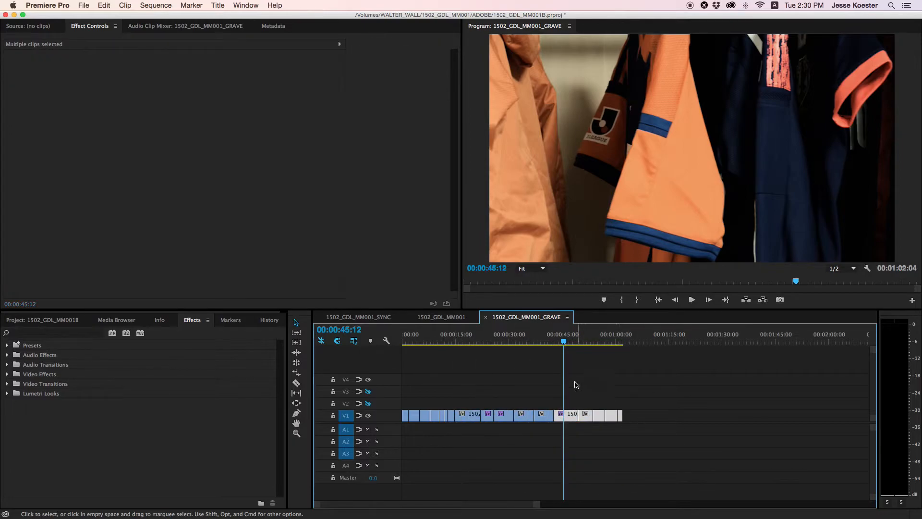
pyautogui.moveTo(564, 340); pyautogui.dragTo(563, 340)
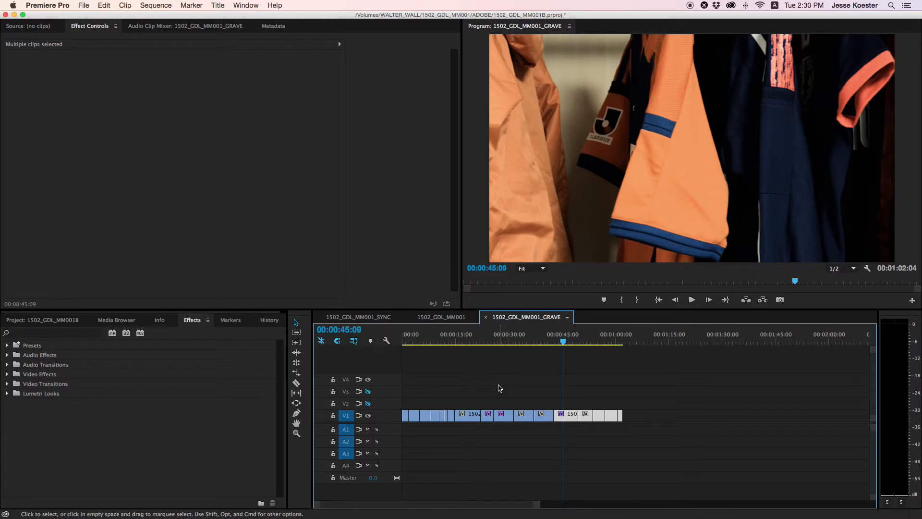
pyautogui.click(543, 397)
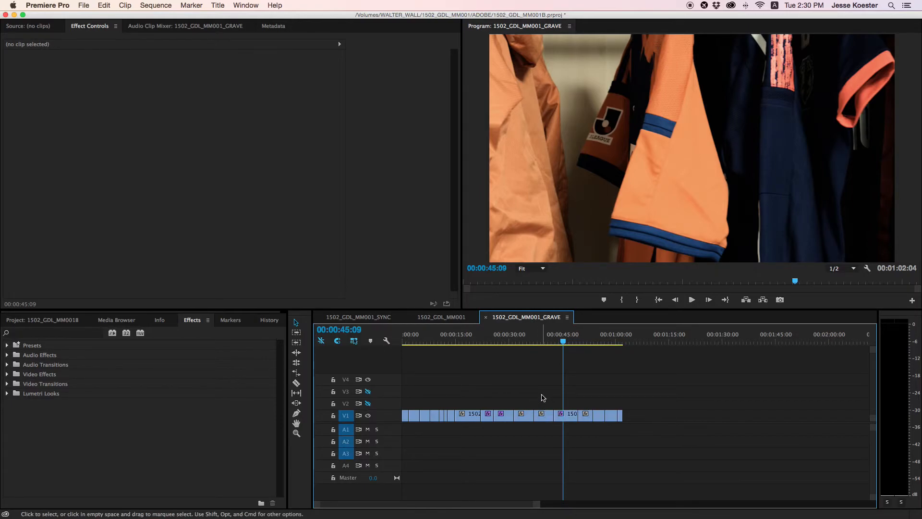
pyautogui.press('super+Tab')
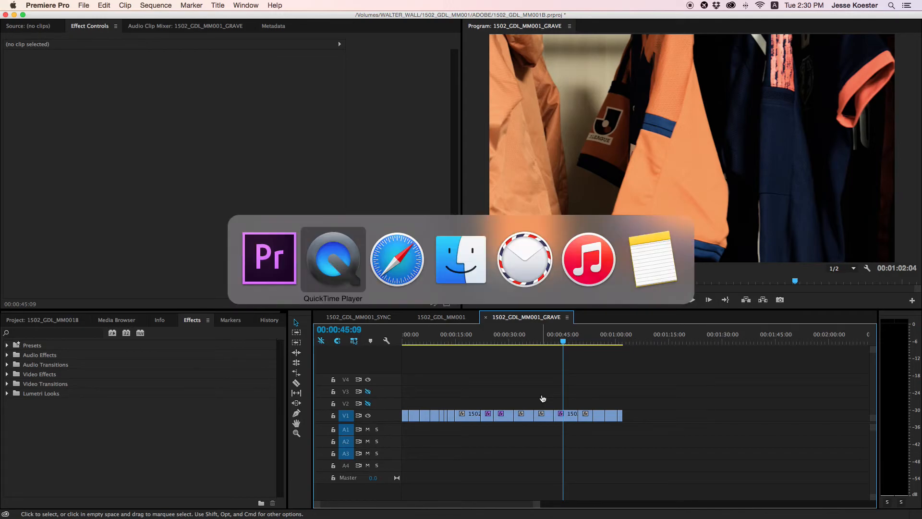